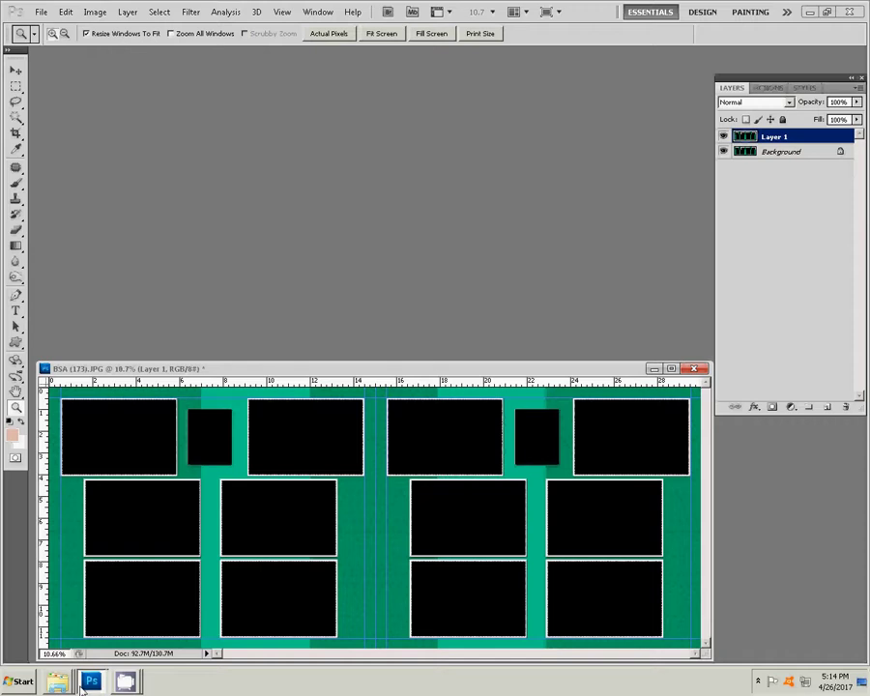
- In the photo folder, Ctrl-select photos 0032, 0034–0036, 0038, 0059–0061, 0064, 0020 and 0017
{"action": "left_click", "coordinate": [64, 633]}
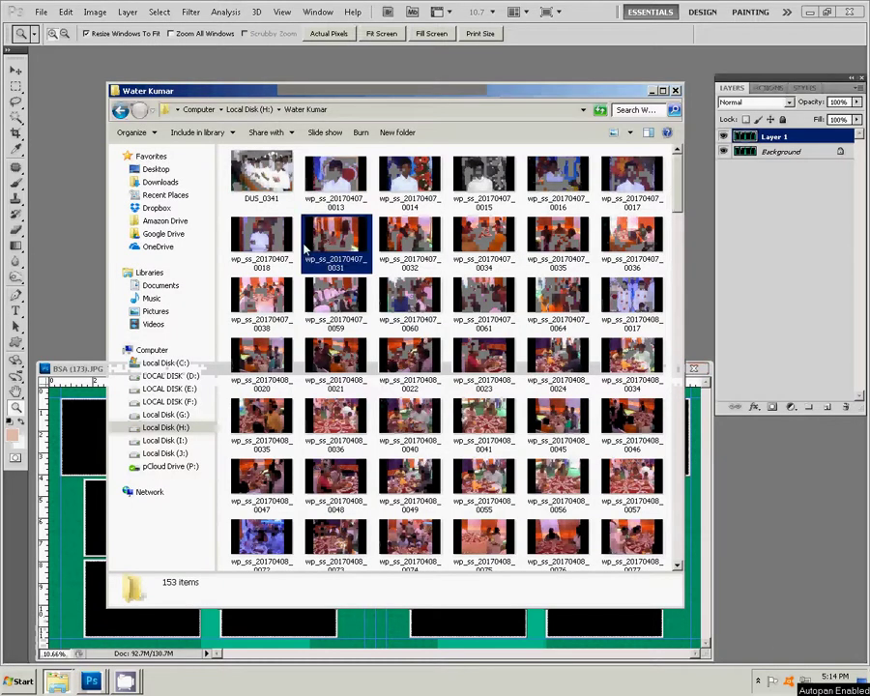
{"action": "left_click", "coordinate": [410, 237], "text": "ctrl"}
{"action": "left_click", "coordinate": [483, 237], "text": "ctrl"}
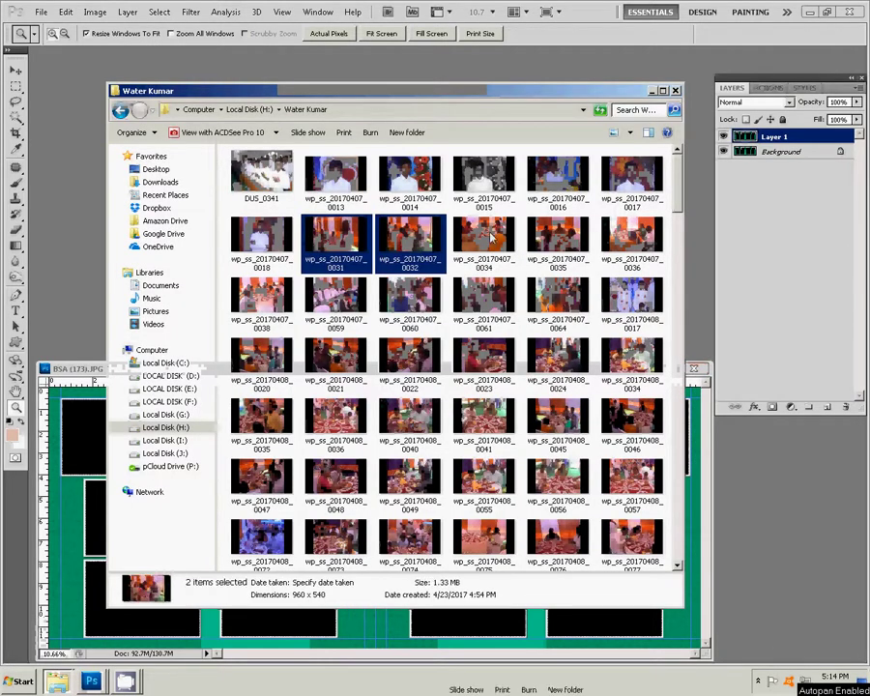
{"action": "left_click", "coordinate": [557, 237], "text": "ctrl"}
{"action": "left_click", "coordinate": [632, 237], "text": "ctrl"}
{"action": "left_click", "coordinate": [261, 295], "text": "ctrl"}
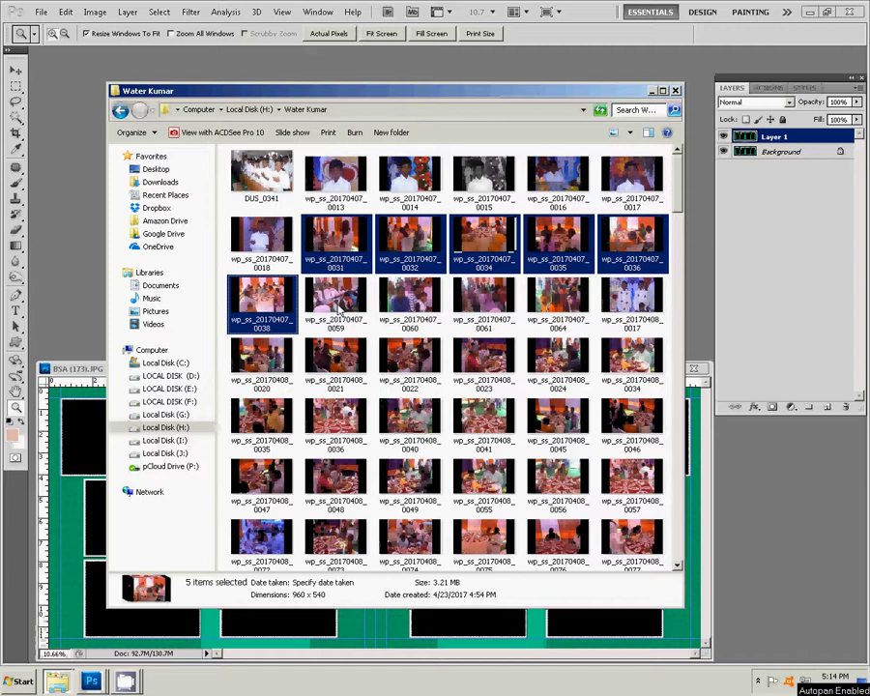
{"action": "left_click", "coordinate": [338, 307], "text": "ctrl"}
{"action": "left_click", "coordinate": [413, 307], "text": "ctrl"}
{"action": "left_click", "coordinate": [483, 308], "text": "ctrl"}
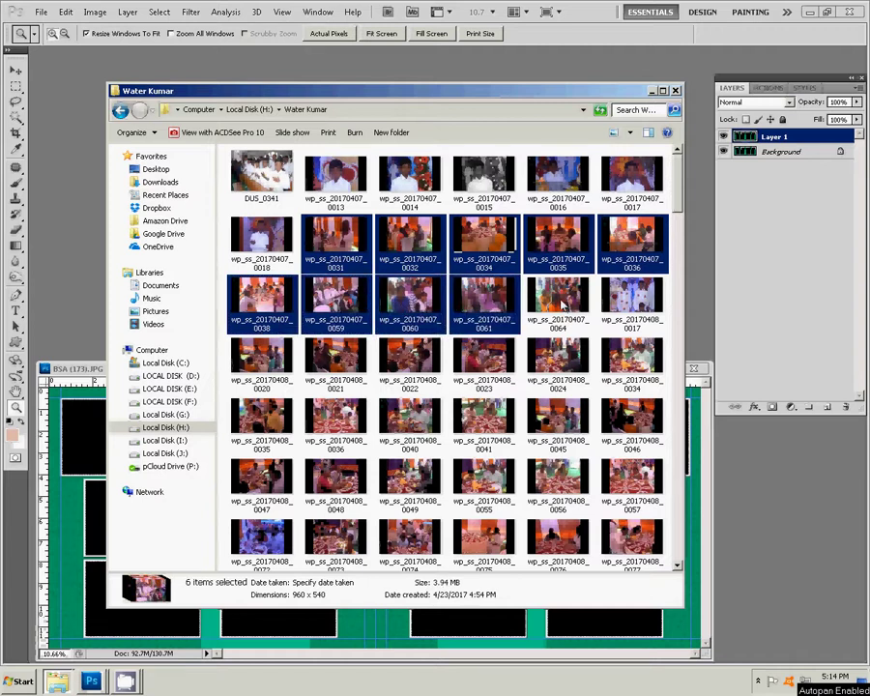
{"action": "left_click", "coordinate": [558, 308], "text": "ctrl"}
{"action": "left_click", "coordinate": [269, 366], "text": "ctrl"}
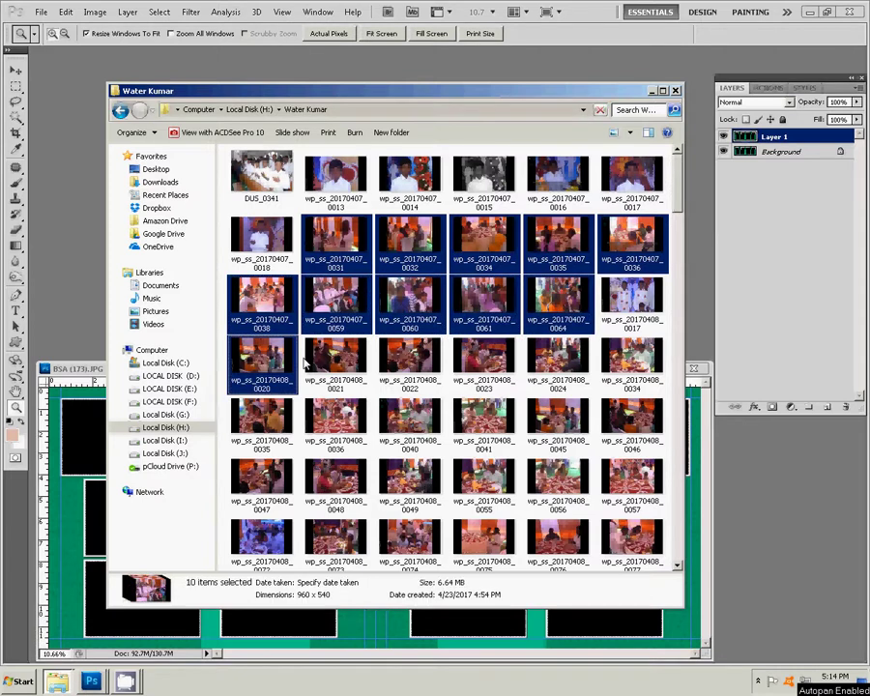
{"action": "left_click", "coordinate": [653, 310], "text": "ctrl"}
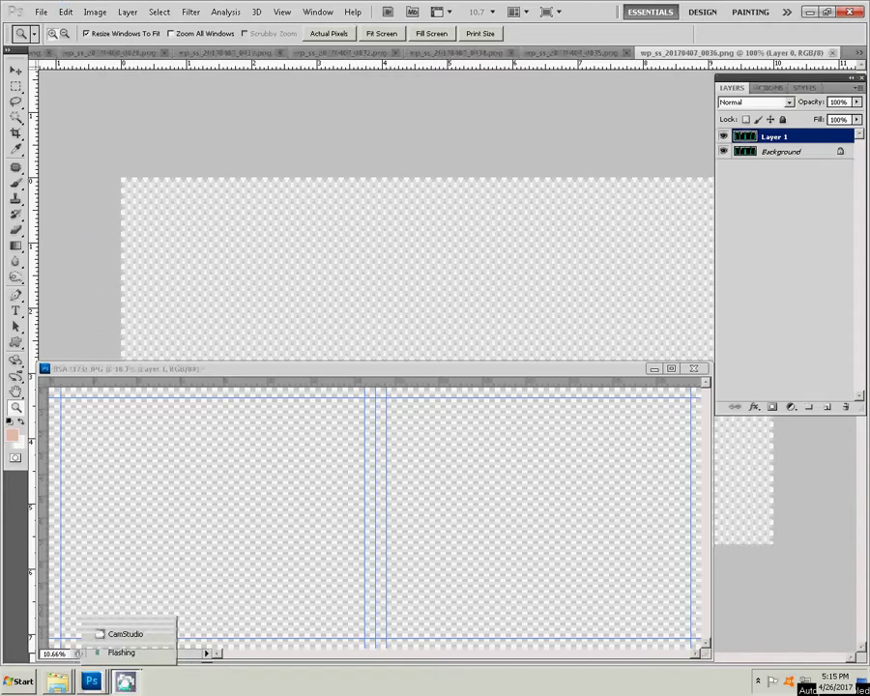
- Bring the selected event photos into Photoshop, each as its own document tab
{"action": "left_click", "coordinate": [123, 633]}
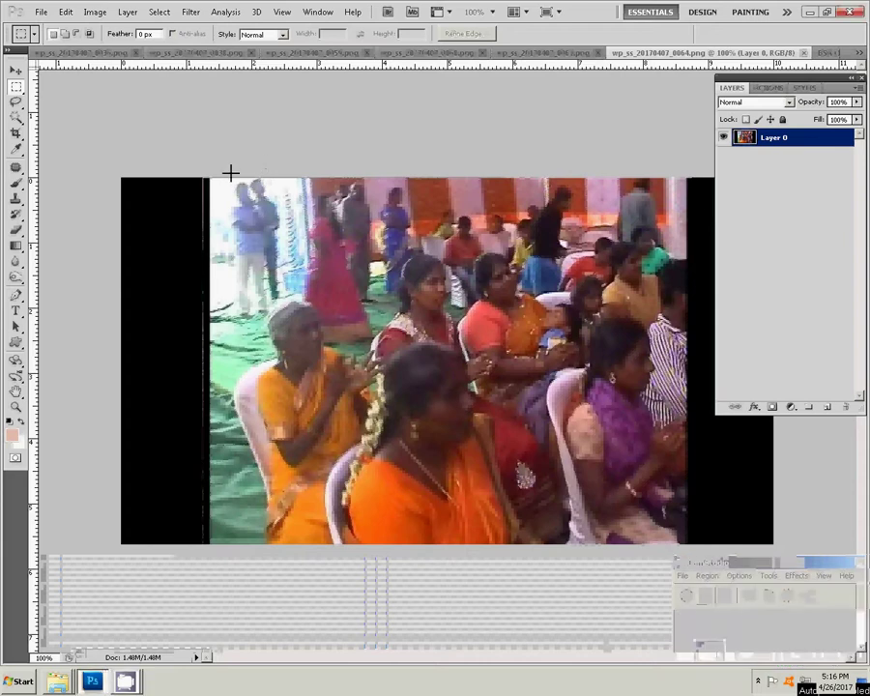
- Marquee-select the seated-guests picture area, then return to the green album layout
{"action": "mouse_move", "coordinate": [210, 179]}
{"action": "left_mouse_down"}
{"action": "mouse_move", "coordinate": [653, 563]}
{"action": "mouse_move", "coordinate": [684, 564]}
{"action": "left_mouse_up"}
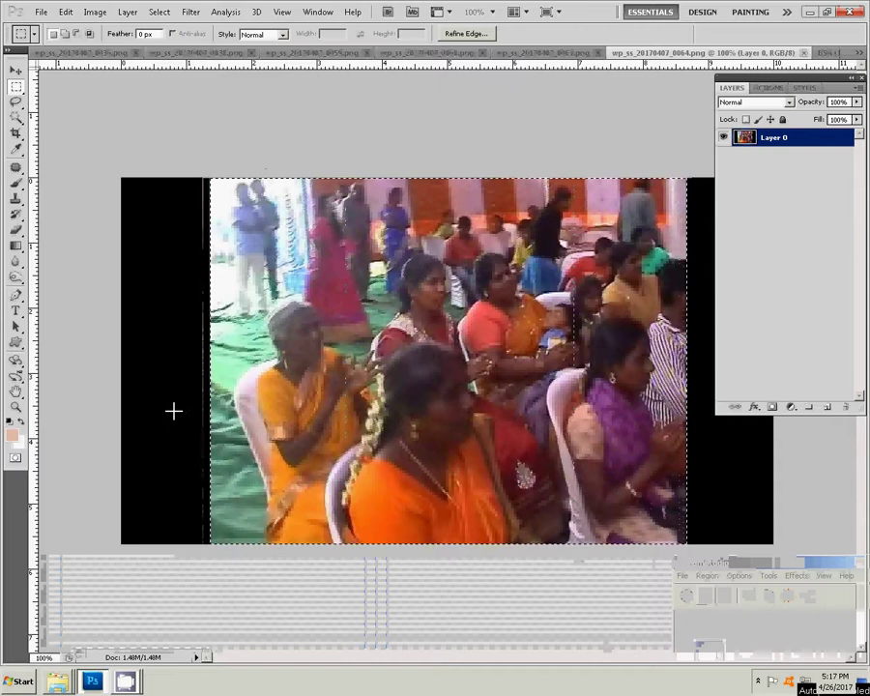
{"action": "key", "text": "ctrl+Tab"}
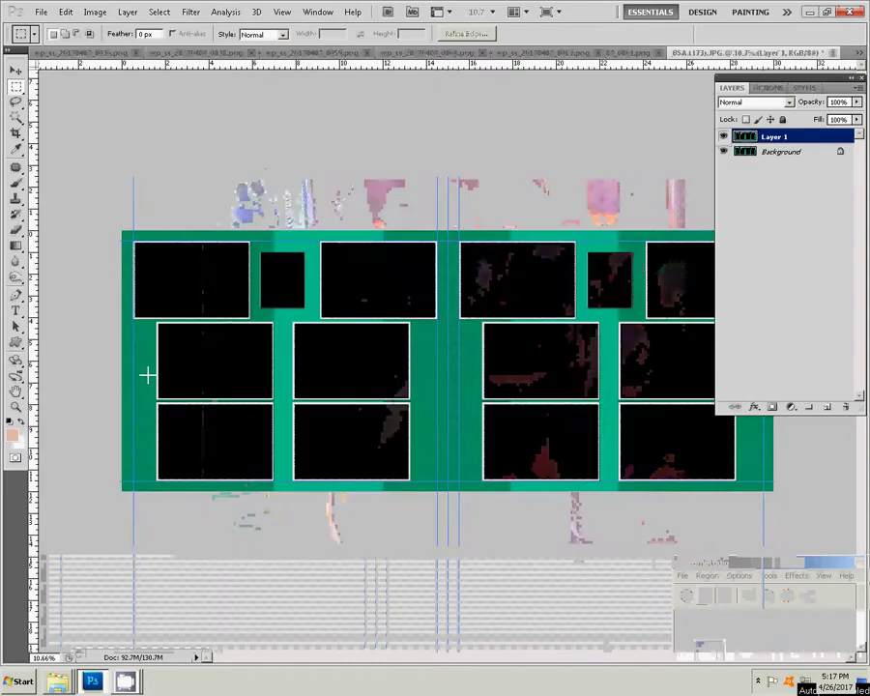
- Paste the photo into the top-left black slot, enlarged to 229.19% to fill the frame
{"action": "key", "text": "v"}
{"action": "key", "text": "w"}
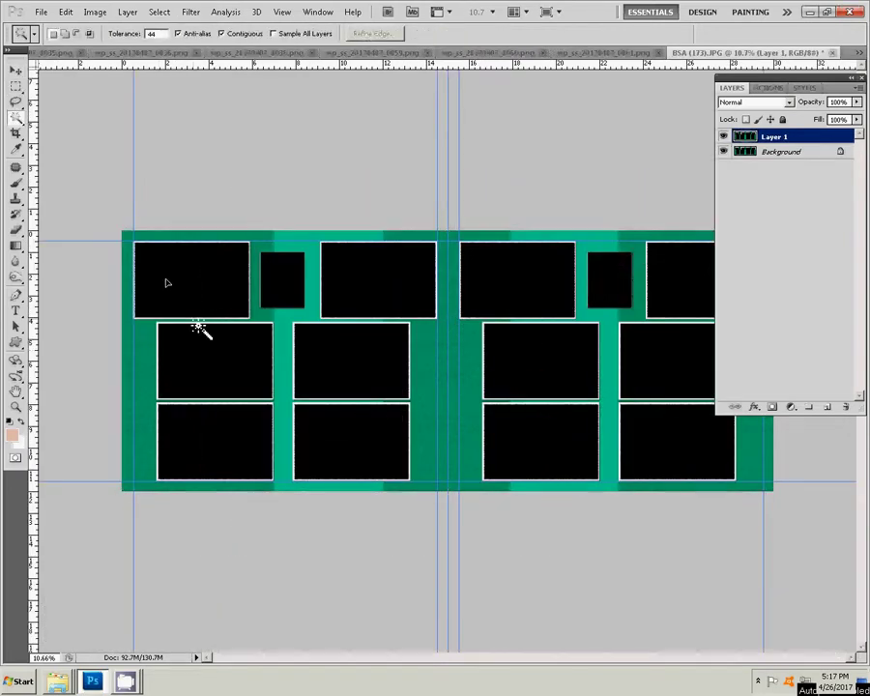
{"action": "left_click", "coordinate": [174, 271]}
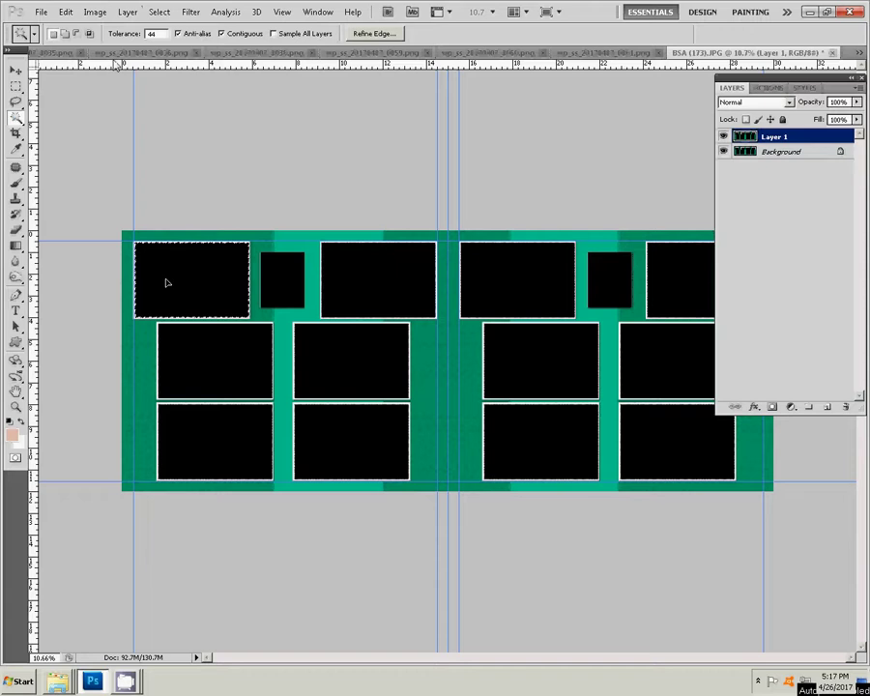
{"action": "left_click", "coordinate": [66, 11]}
{"action": "mouse_move", "coordinate": [88, 131]}
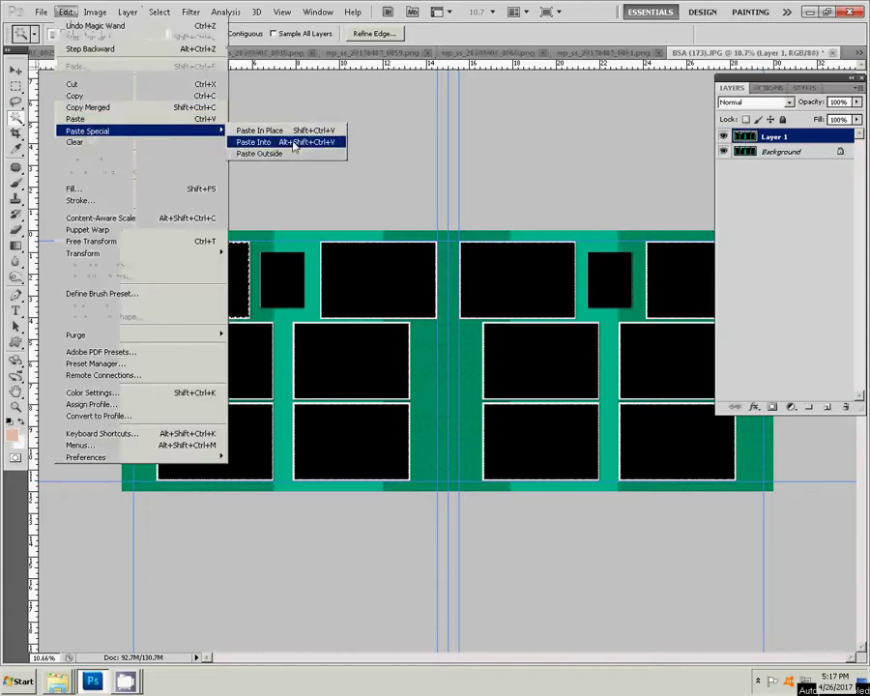
{"action": "left_click", "coordinate": [293, 143]}
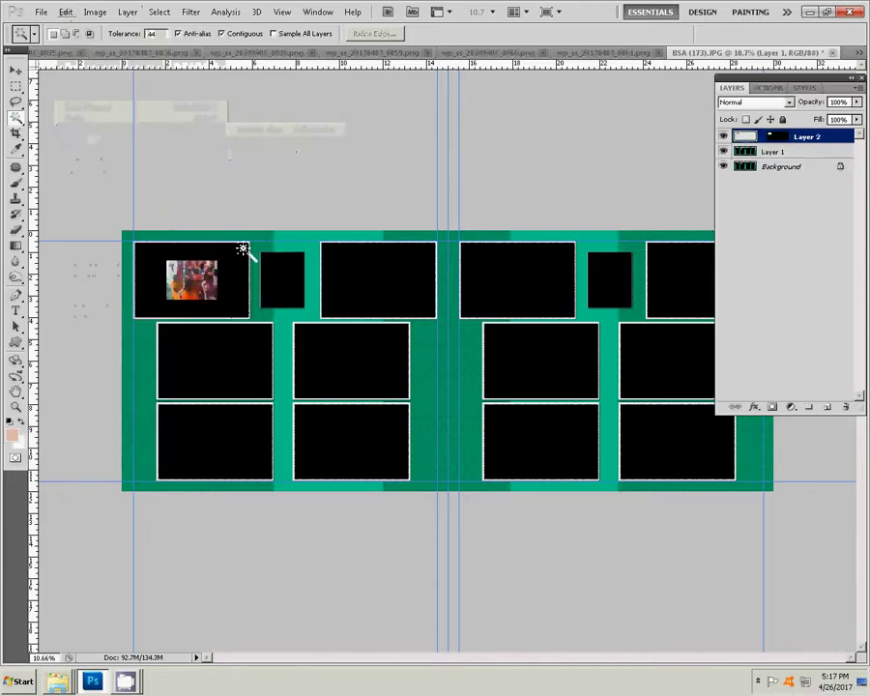
{"action": "key", "text": "v"}
{"action": "mouse_move", "coordinate": [223, 256]}
{"action": "left_mouse_down"}
{"action": "mouse_move", "coordinate": [247, 249]}
{"action": "mouse_move", "coordinate": [249, 236]}
{"action": "left_mouse_up"}
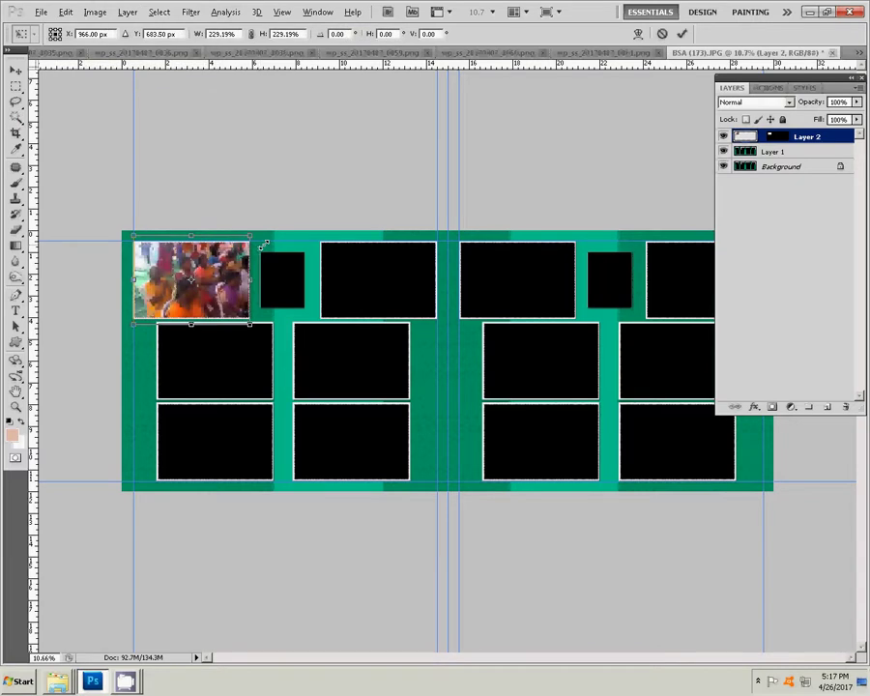
{"action": "left_click", "coordinate": [682, 36]}
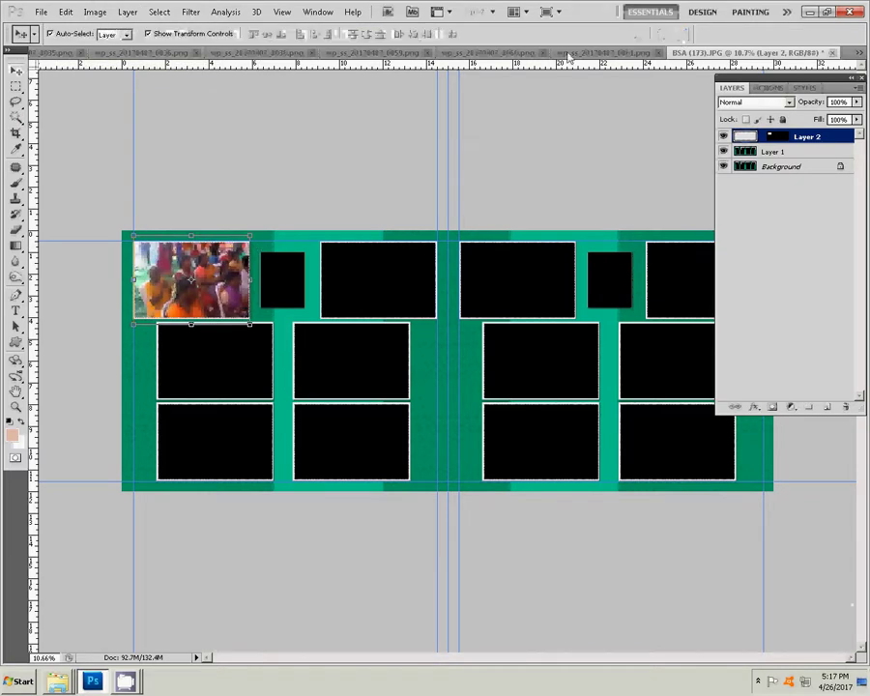
- Switch to photo 0060 and show the Actions panel
{"action": "left_click", "coordinate": [572, 52]}
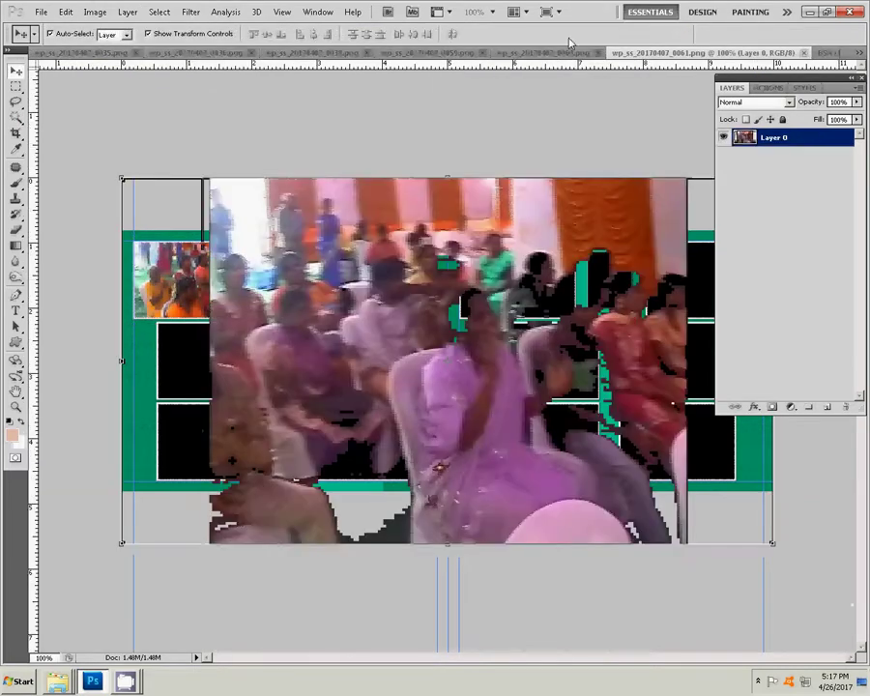
{"action": "left_click_drag", "start_coordinate": [398, 193], "coordinate": [561, 280]}
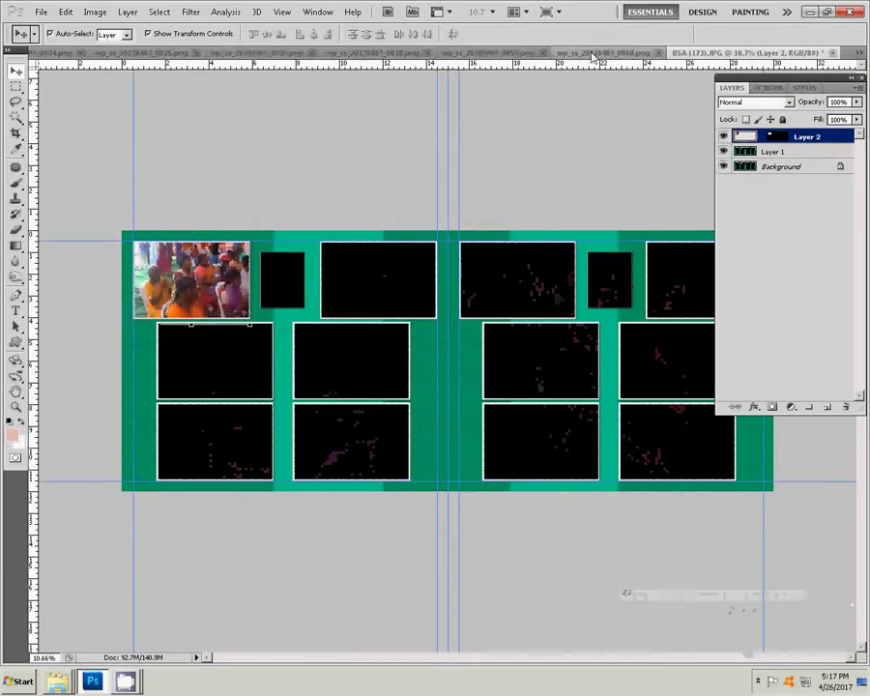
{"action": "left_click", "coordinate": [591, 53]}
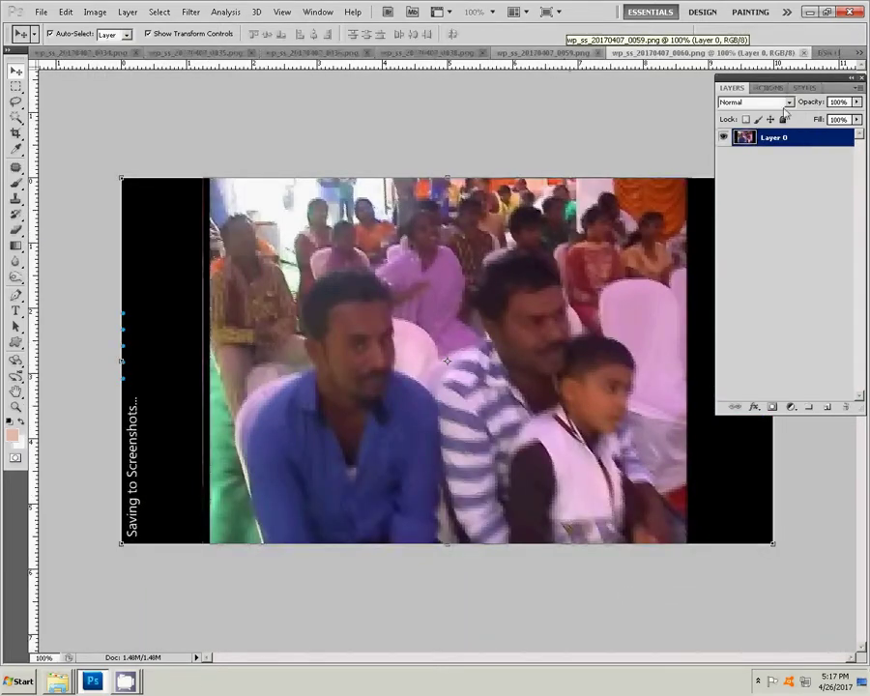
{"action": "left_click", "coordinate": [803, 88]}
{"action": "left_click", "coordinate": [770, 88]}
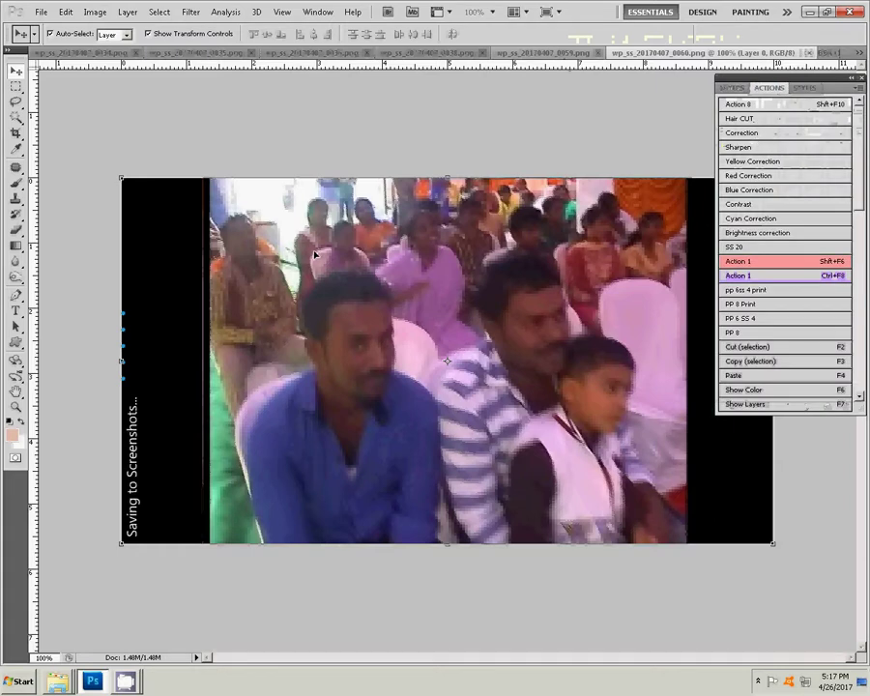
- Select all of photo 0060, then close it without saving
{"action": "key", "text": "m"}
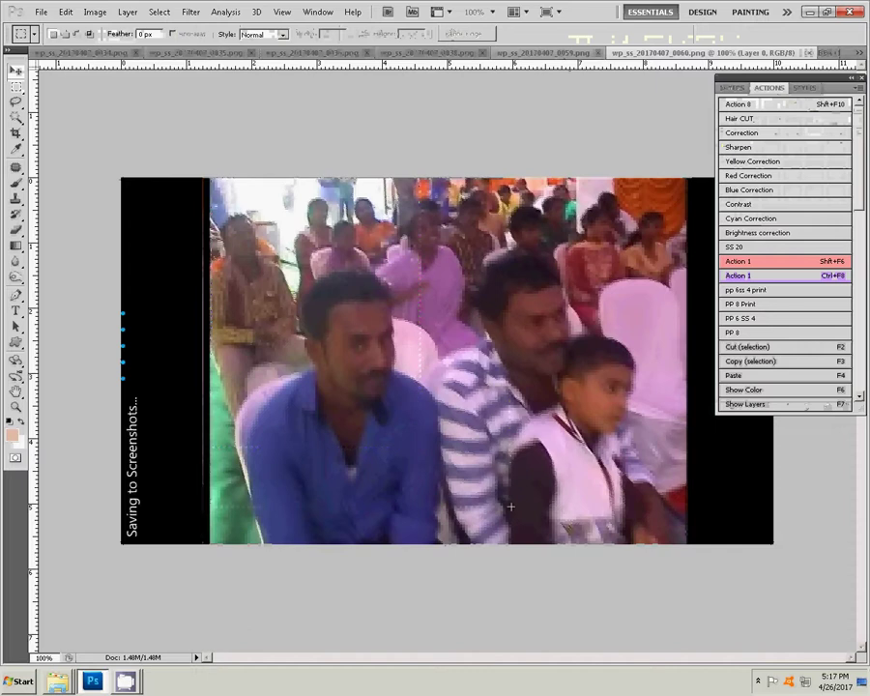
{"action": "left_click", "coordinate": [122, 174]}
{"action": "key", "text": "ctrl+a"}
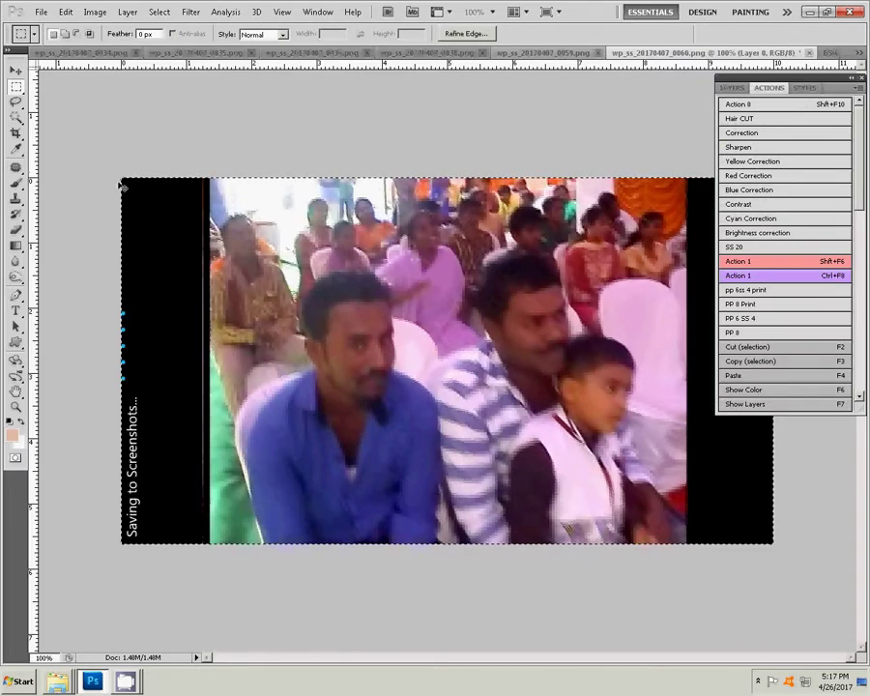
{"action": "key", "text": "ctrl+w"}
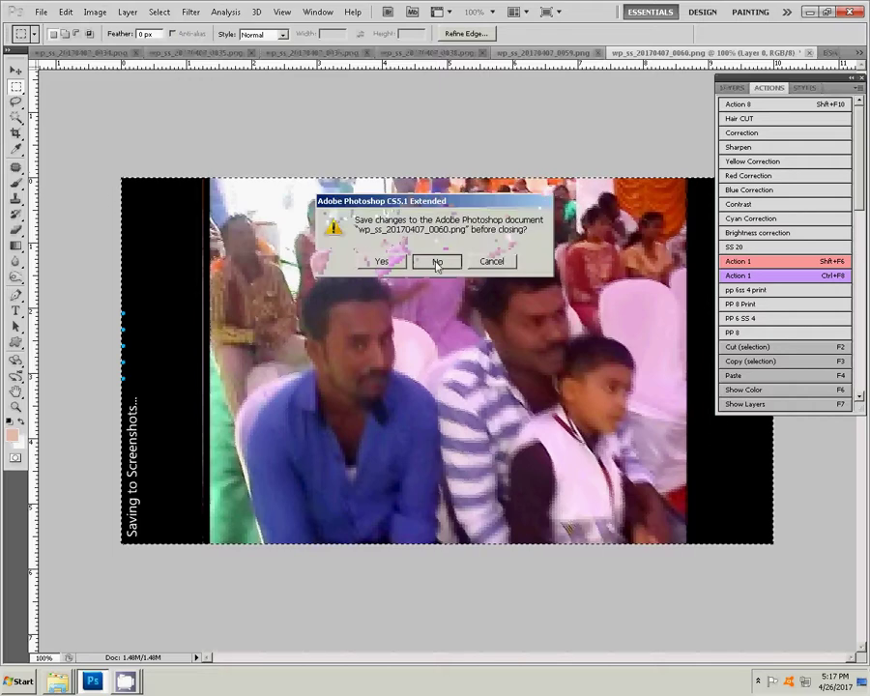
{"action": "left_click", "coordinate": [436, 262]}
- Paste the men-and-boy photo into the middle-row left slot, scaled about 225% to fit
{"action": "key", "text": "v"}
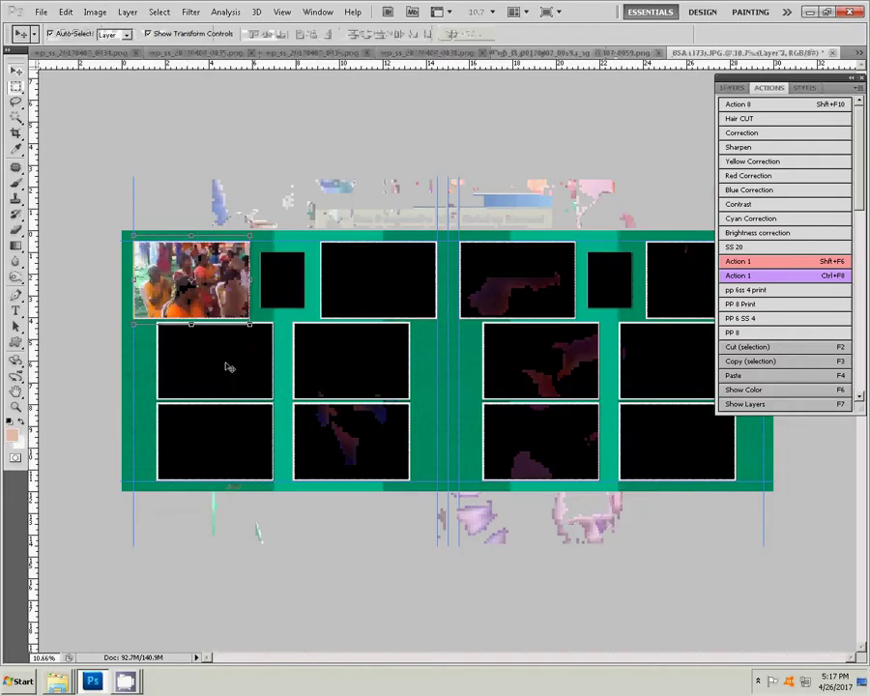
{"action": "left_click", "coordinate": [216, 373]}
{"action": "key", "text": "w"}
{"action": "left_click", "coordinate": [216, 372]}
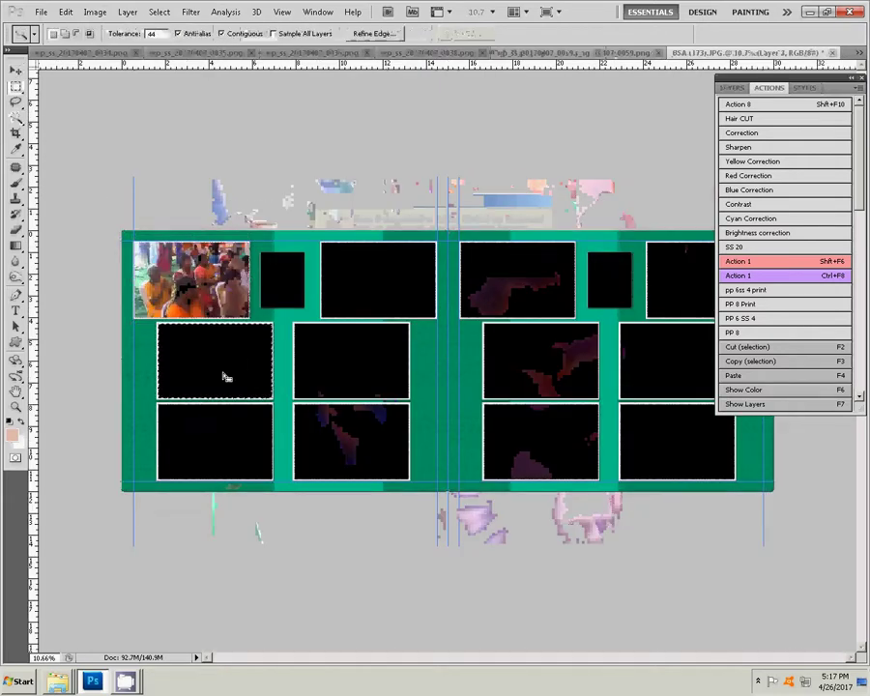
{"action": "left_click", "coordinate": [66, 12]}
{"action": "mouse_move", "coordinate": [87, 131]}
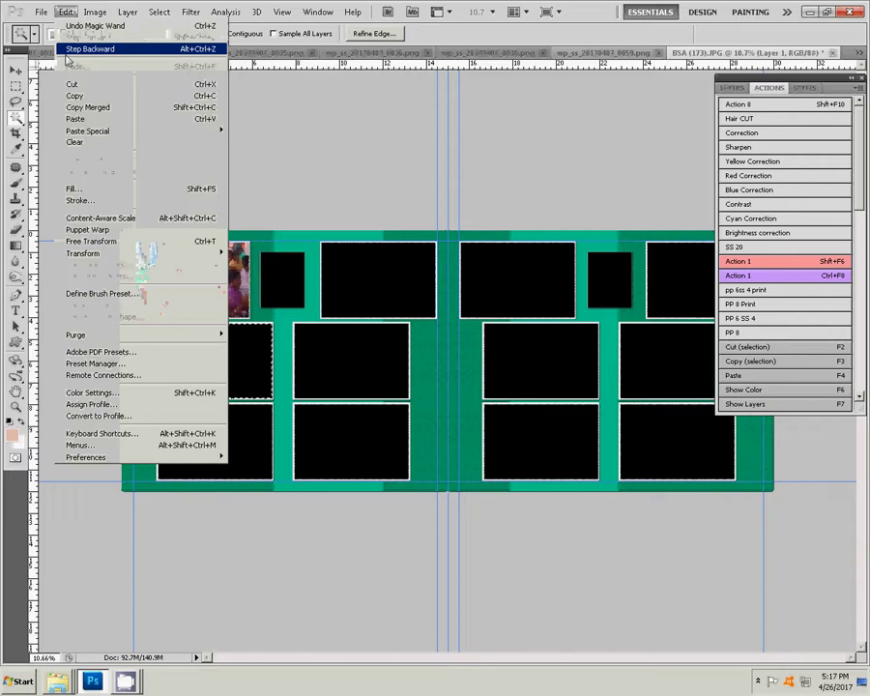
{"action": "left_click", "coordinate": [253, 142]}
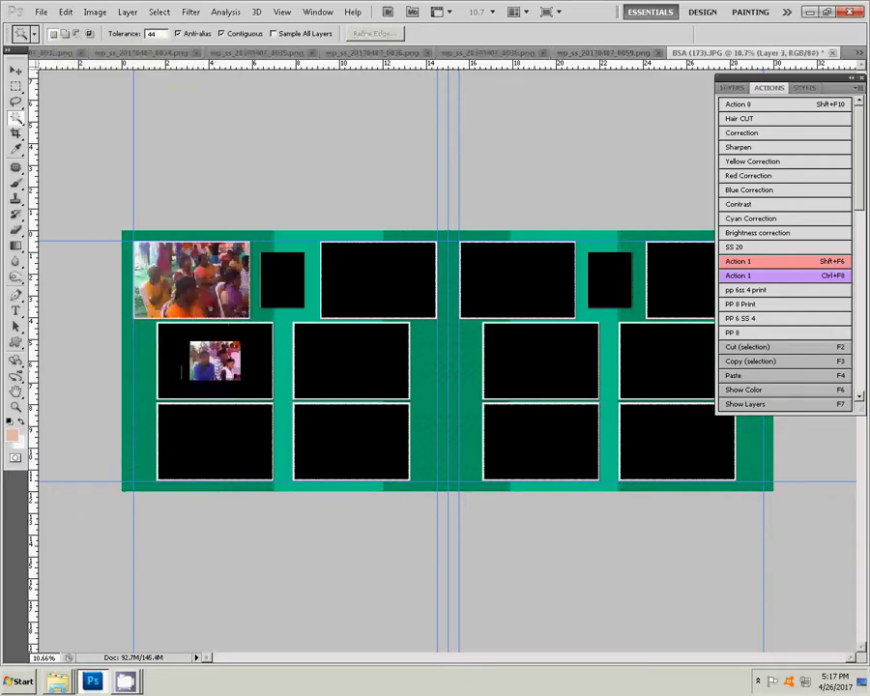
{"action": "key", "text": "v"}
{"action": "left_click_drag", "start_coordinate": [216, 380], "coordinate": [214, 404]}
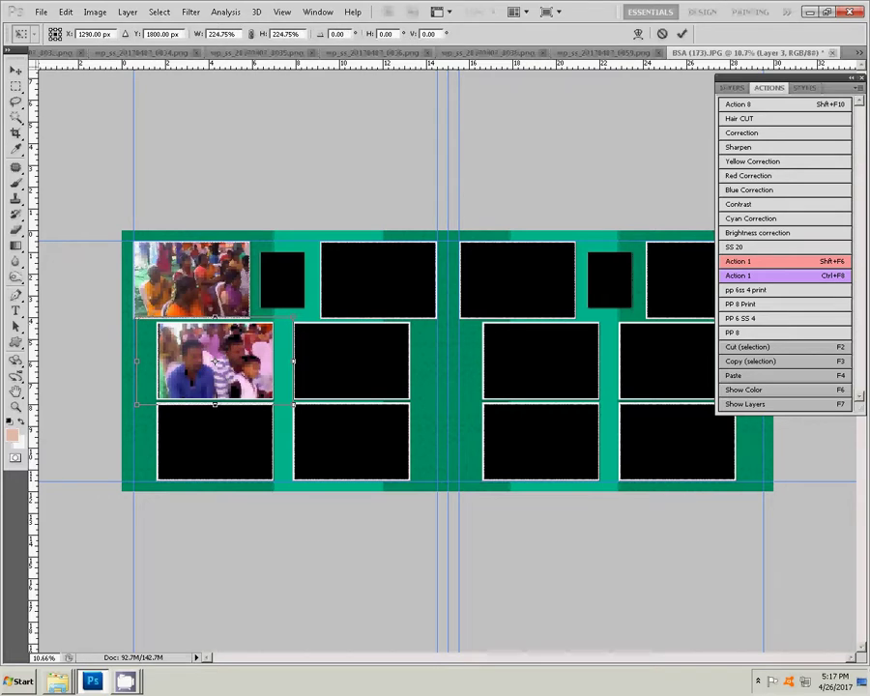
{"action": "key", "text": "Return"}
{"action": "key", "text": "ctrl+shift+Tab"}
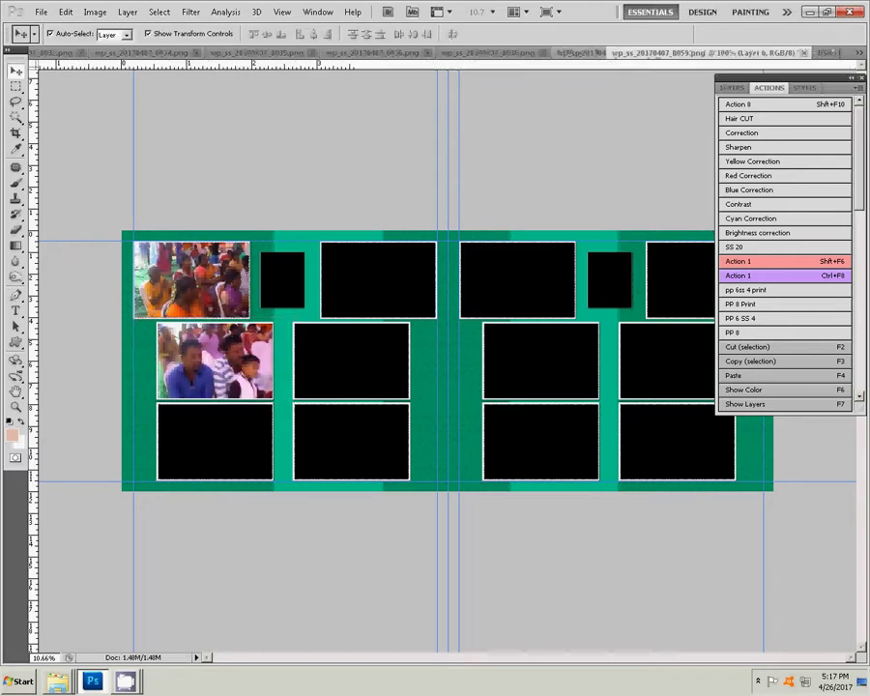
- Marquee-select and cut the picture from photo 0059, then close the document
{"action": "key", "text": "ctrl+shift+Tab"}
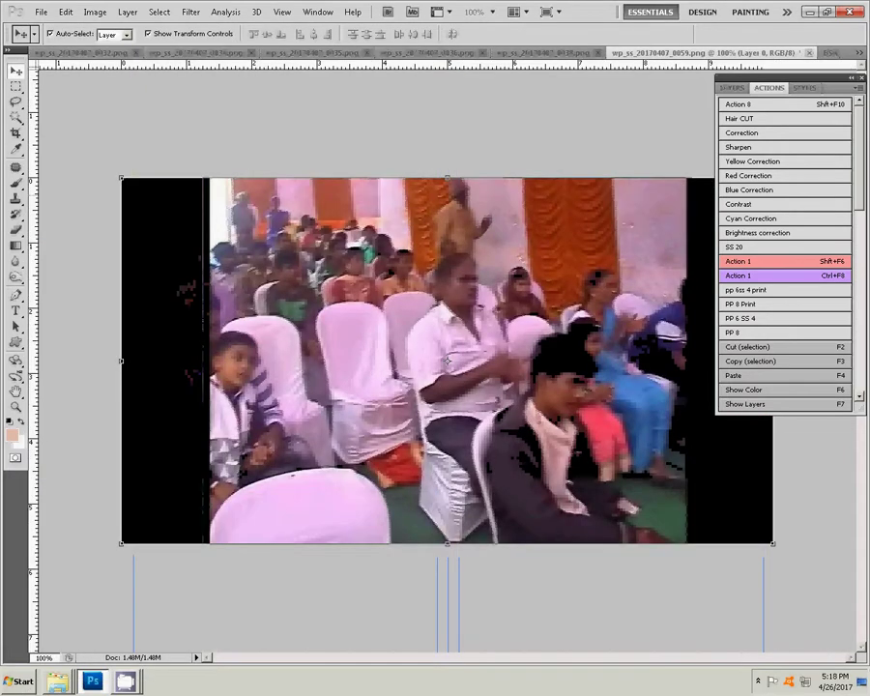
{"action": "key", "text": "ctrl+shift+Tab"}
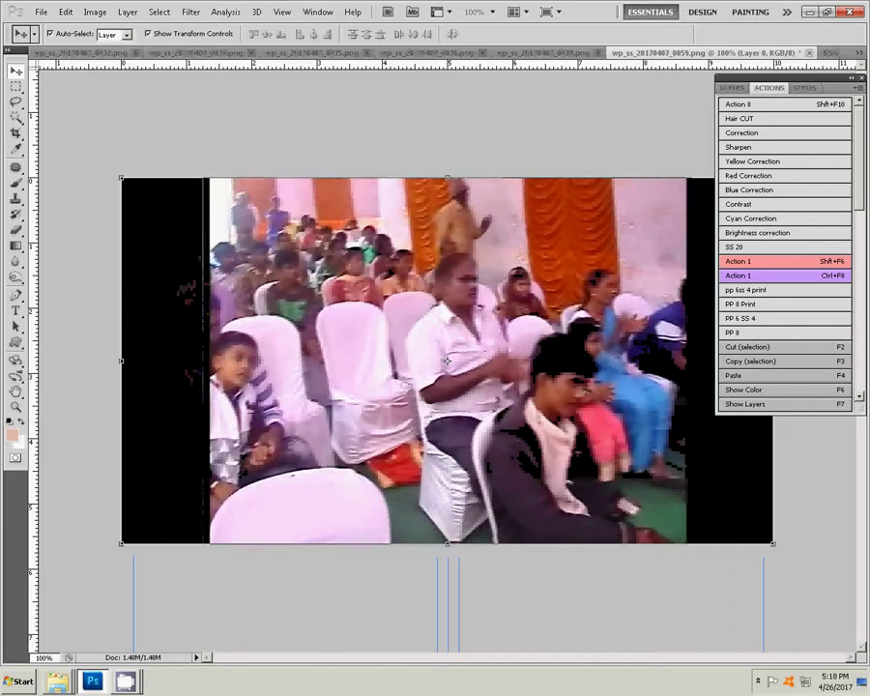
{"action": "key", "text": "m"}
{"action": "left_click_drag", "start_coordinate": [121, 178], "coordinate": [440, 393]}
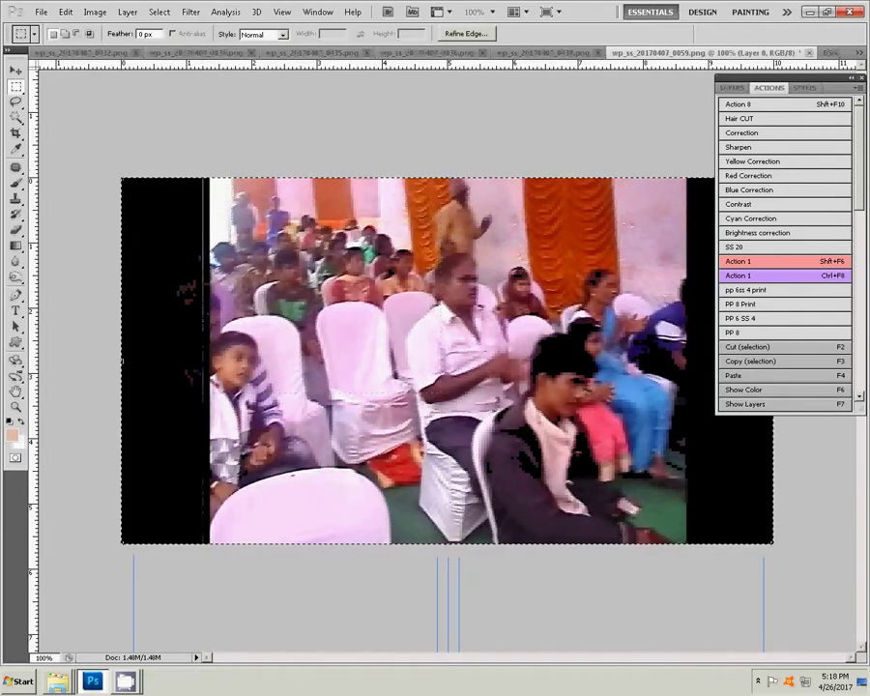
{"action": "left_click", "coordinate": [64, 11]}
{"action": "left_click", "coordinate": [72, 84]}
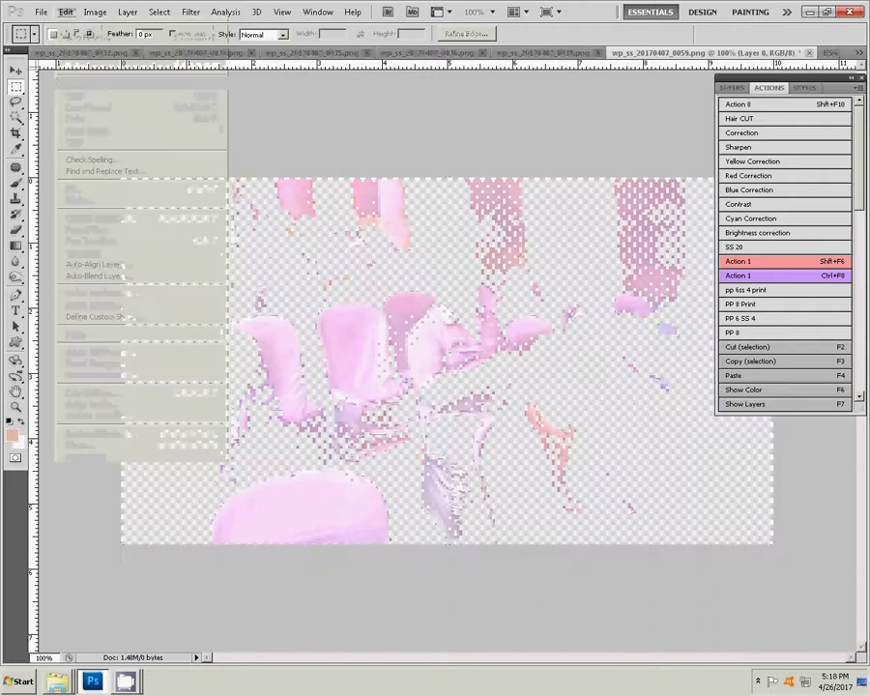
{"action": "key", "text": "ctrl+w"}
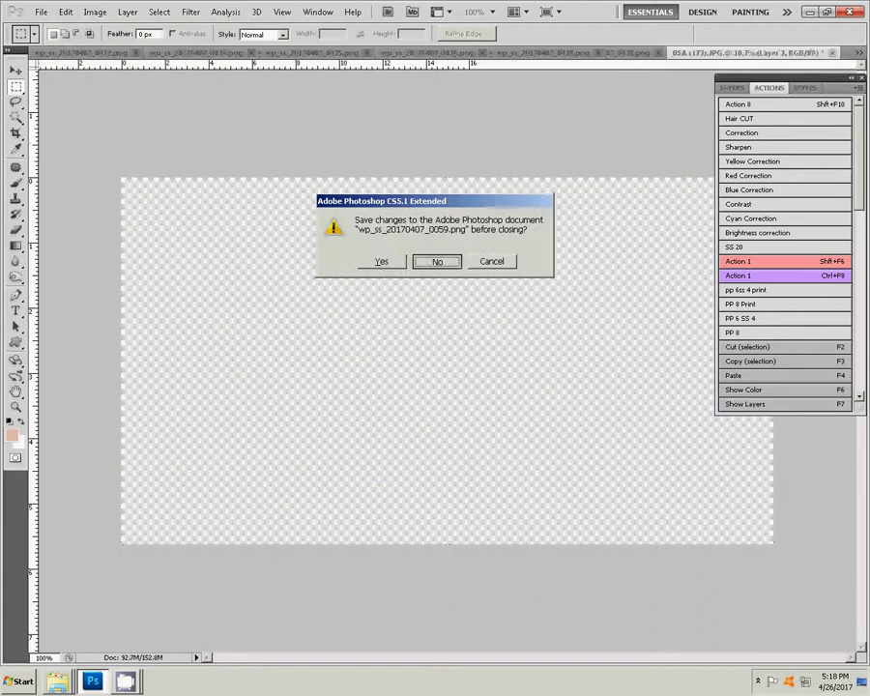
- Discard 0059's changes and paste the photo into the bottom-left slot, enlarged to 219.72%
{"action": "key", "text": "n"}
{"action": "key", "text": "v"}
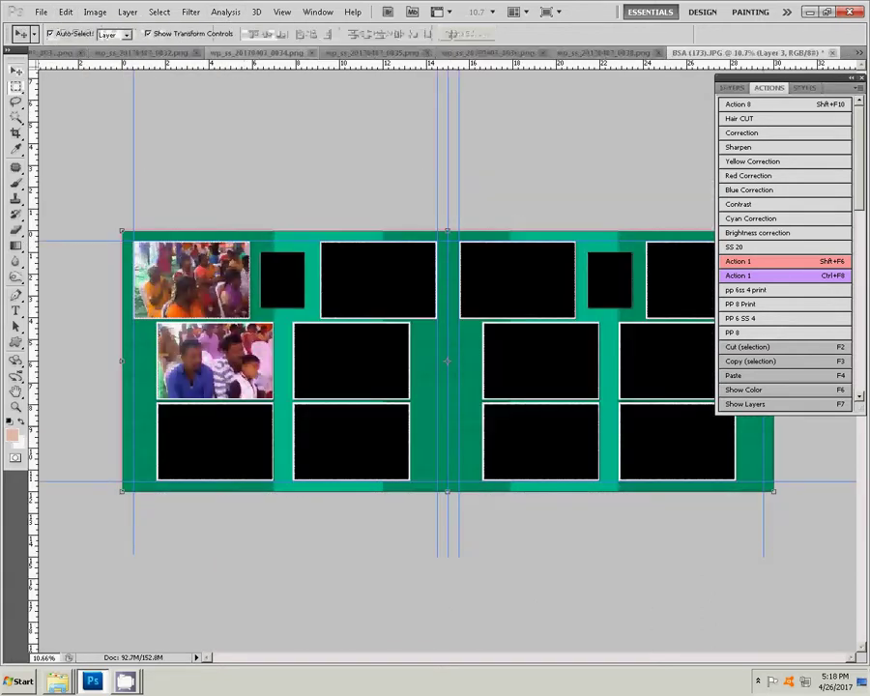
{"action": "key", "text": "w"}
{"action": "left_click", "coordinate": [214, 441]}
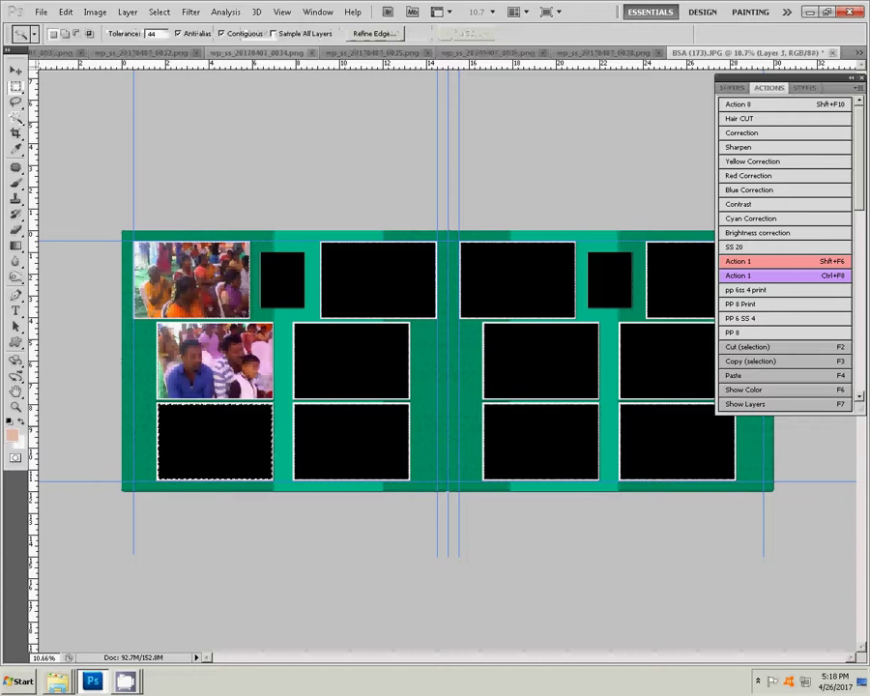
{"action": "left_click", "coordinate": [65, 11]}
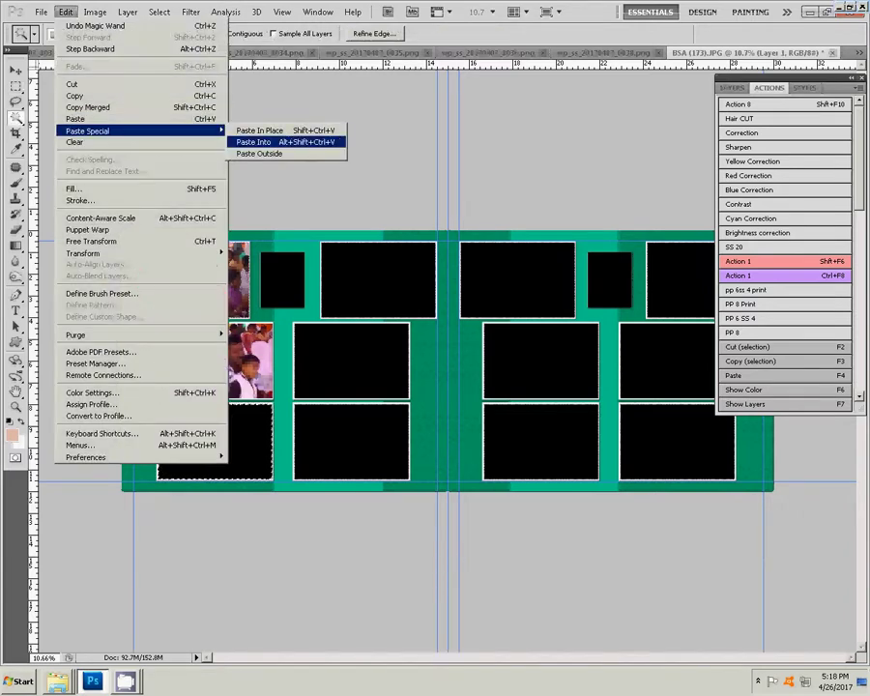
{"action": "left_click", "coordinate": [254, 142]}
{"action": "key", "text": "v"}
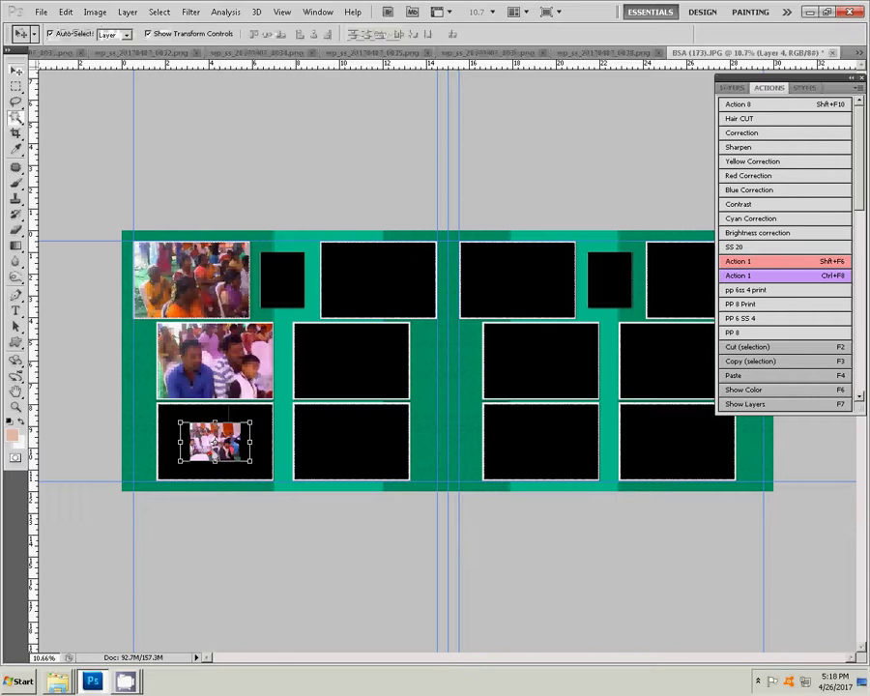
{"action": "left_click_drag", "start_coordinate": [179, 422], "coordinate": [136, 395]}
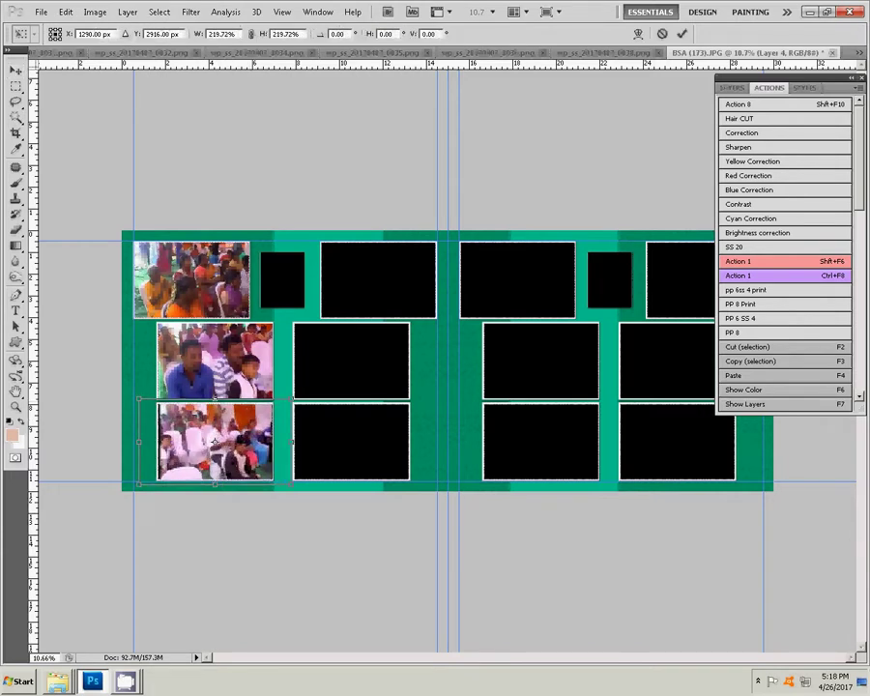
{"action": "key", "text": "Return"}
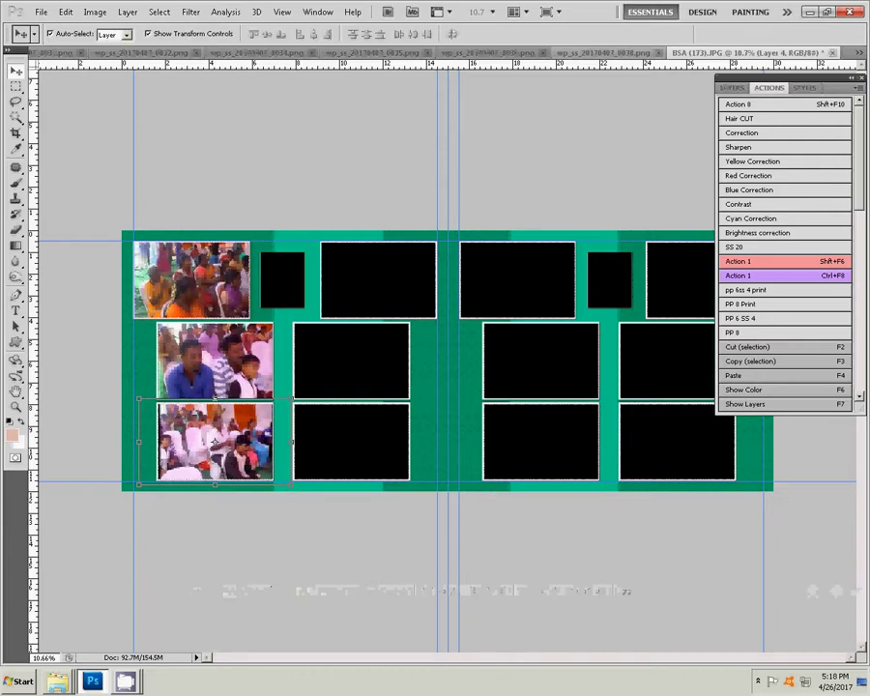
- Copy the whole dining-table photo from 0038 and close it without saving
{"action": "key", "text": "ctrl+shift+Tab"}
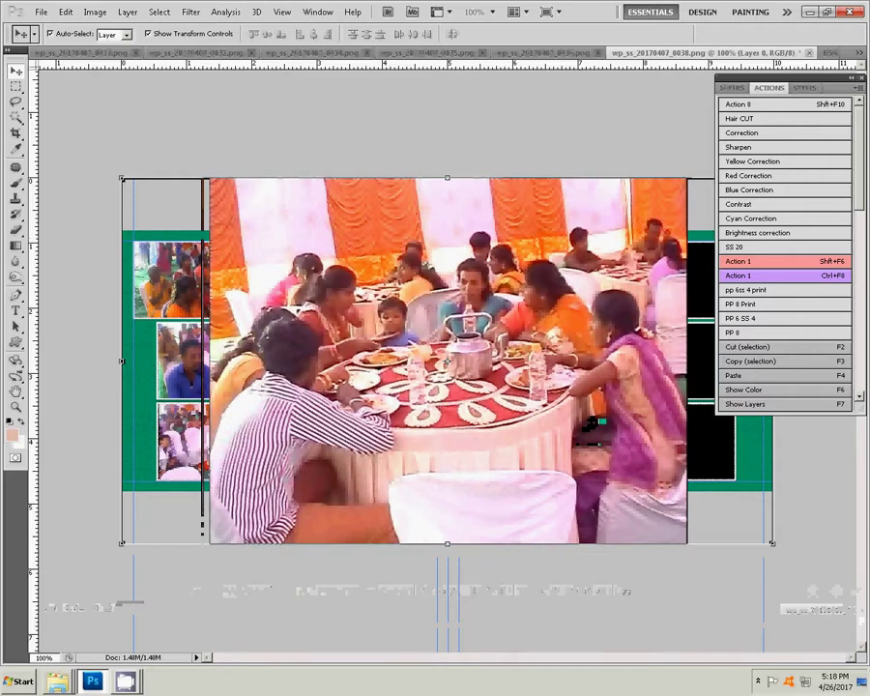
{"action": "key", "text": "m"}
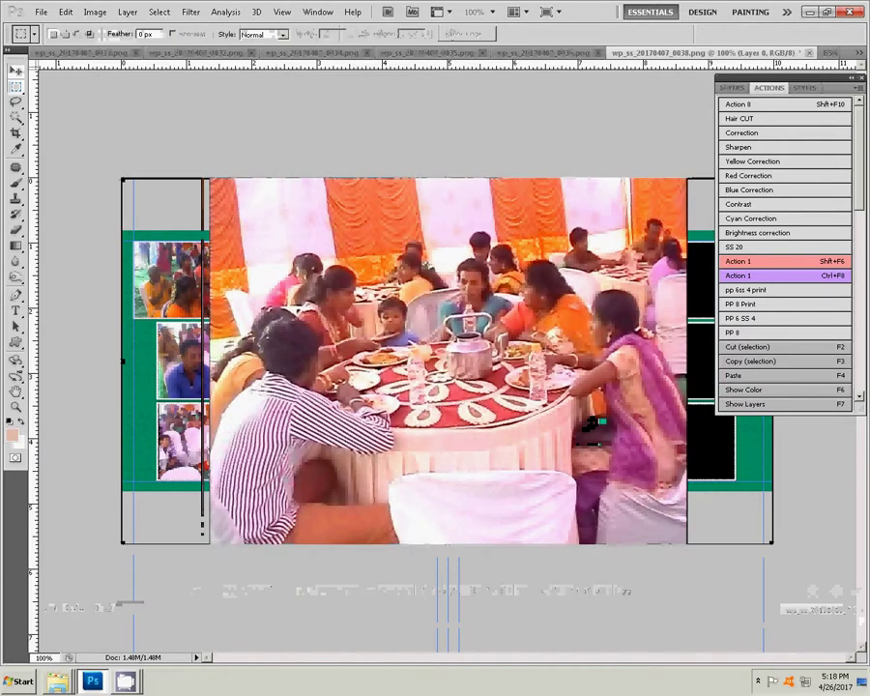
{"action": "key", "text": "ctrl+a"}
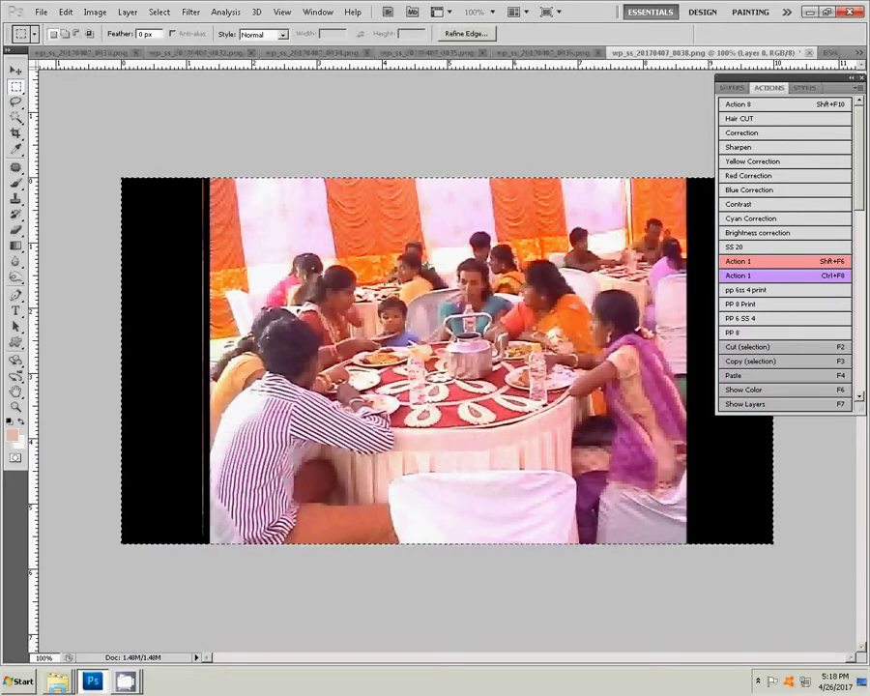
{"action": "left_click", "coordinate": [64, 12]}
{"action": "left_click", "coordinate": [74, 95]}
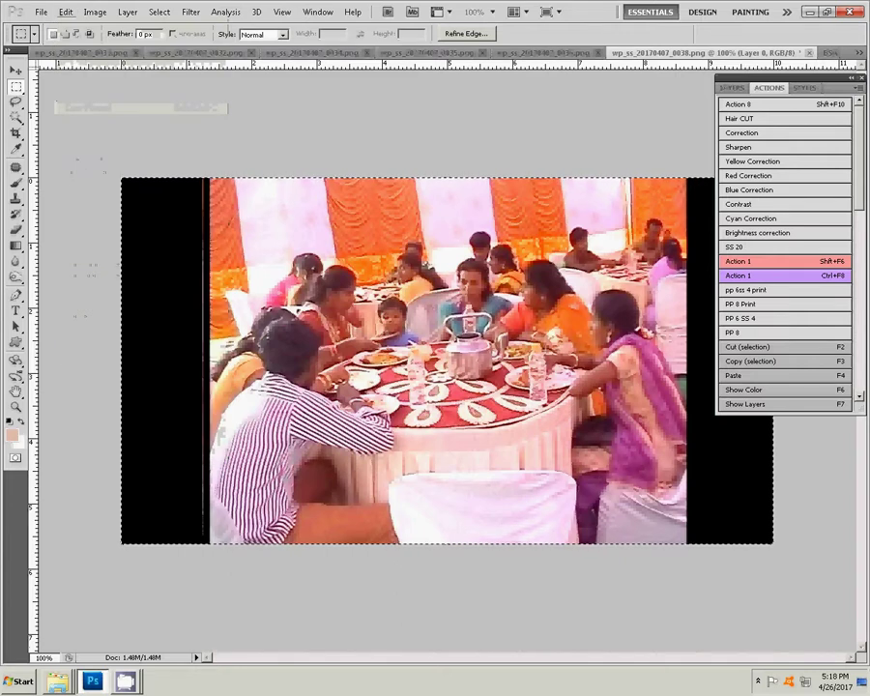
{"action": "key", "text": "ctrl+w"}
{"action": "key", "text": "Tab"}
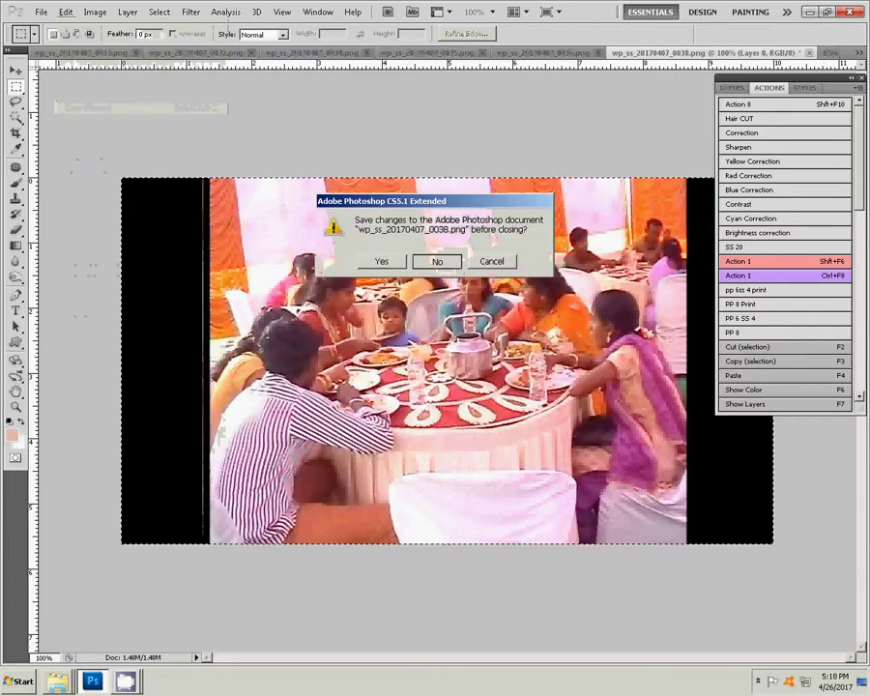
{"action": "key", "text": "Return"}
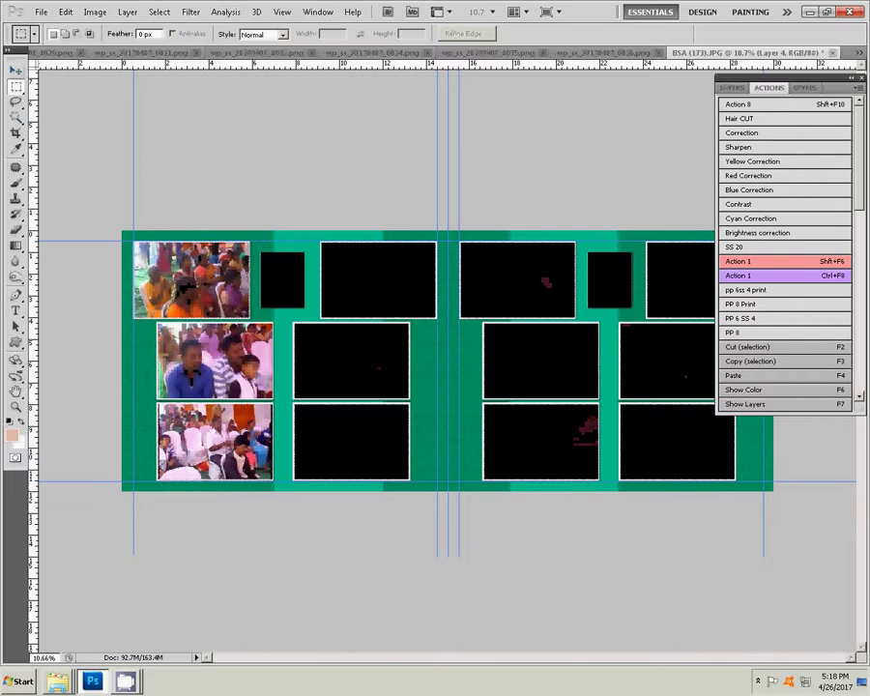
- Paste the dining photo into the large top-row slot as Layer 5, scaled to fill
{"action": "key", "text": "v"}
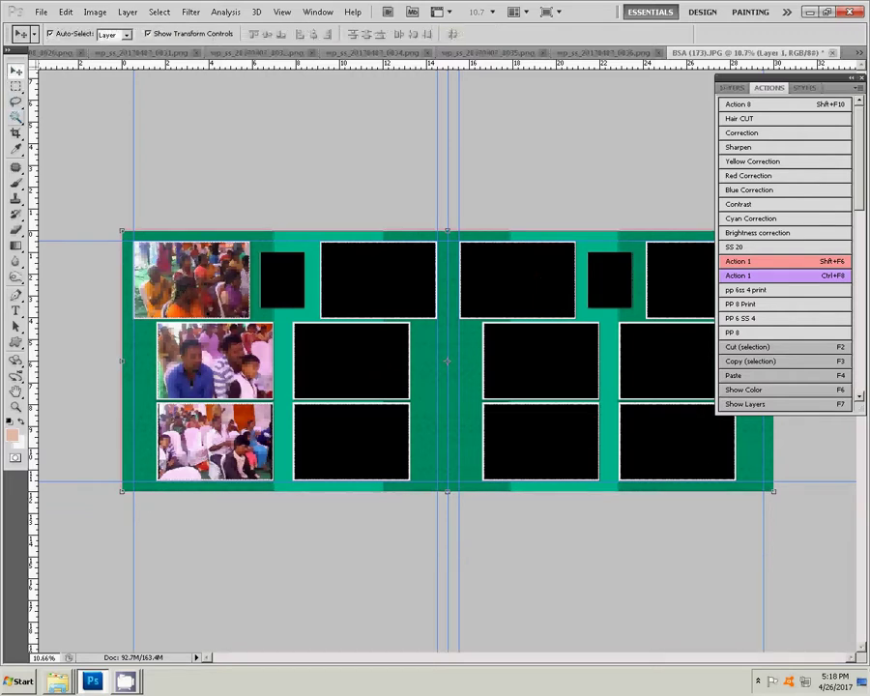
{"action": "key", "text": "w"}
{"action": "left_click", "coordinate": [378, 279]}
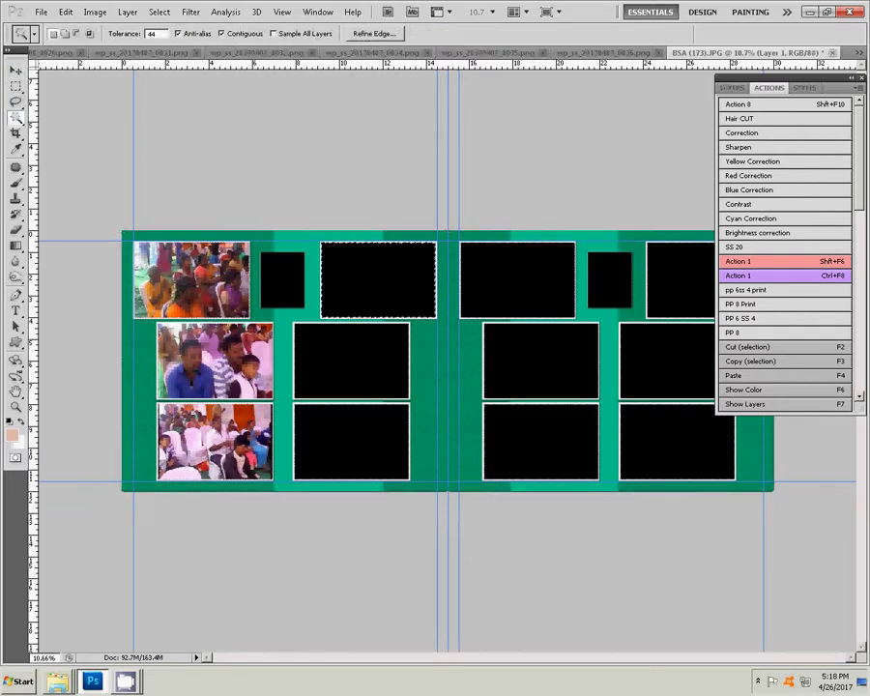
{"action": "left_click", "coordinate": [65, 12]}
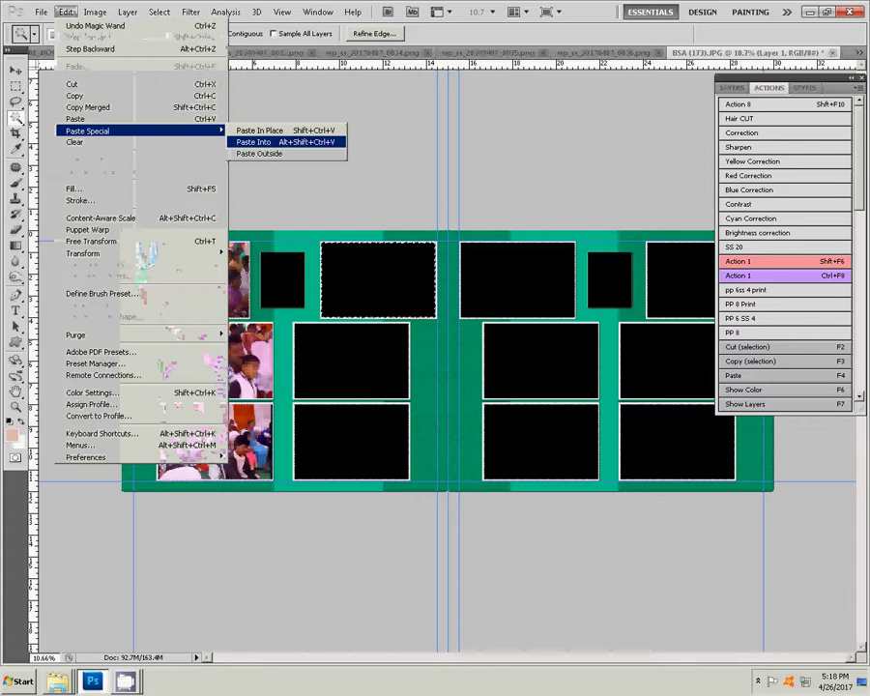
{"action": "left_click", "coordinate": [256, 142]}
{"action": "key", "text": "v"}
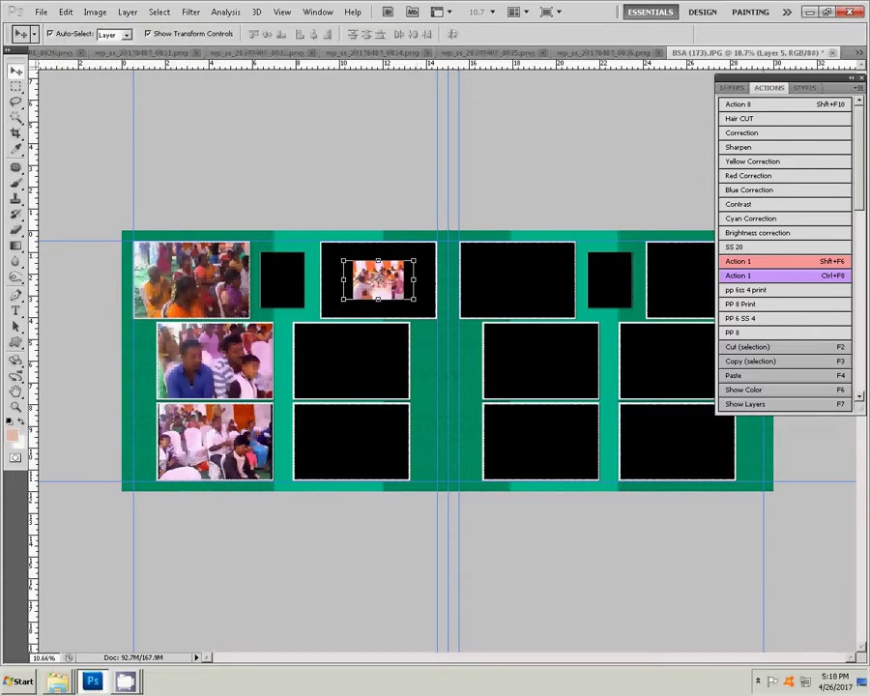
{"action": "left_click_drag", "start_coordinate": [414, 300], "coordinate": [458, 324]}
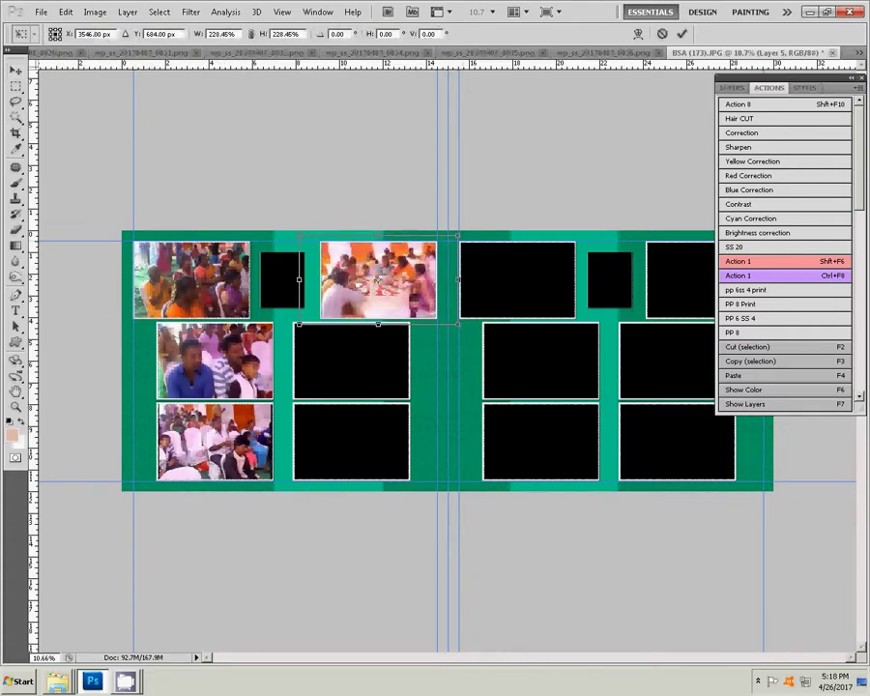
{"action": "key", "text": "Return"}
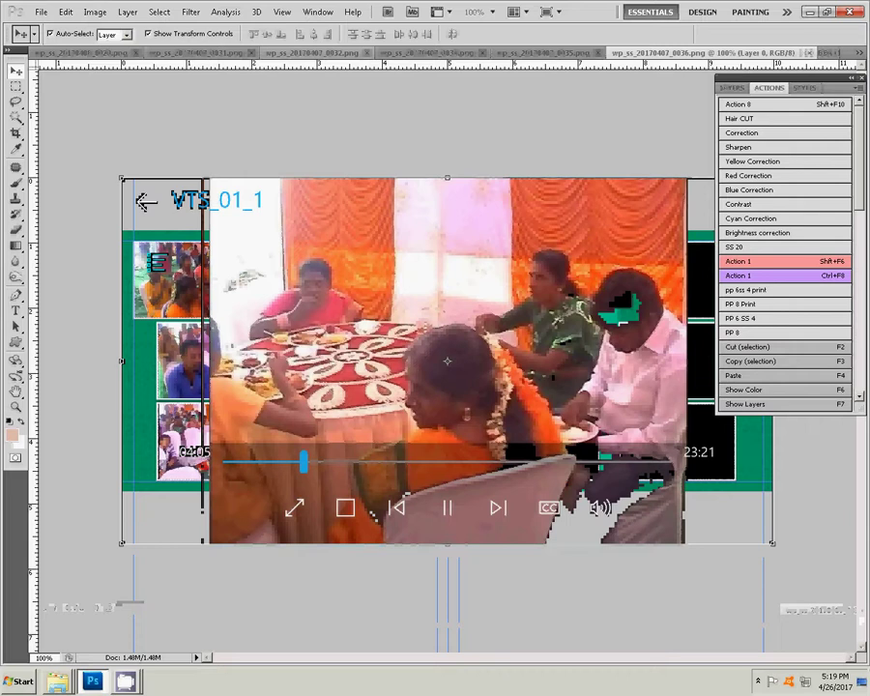
- Cut the whole dining-table photo to the clipboard and close it without saving
{"action": "key", "text": "m"}
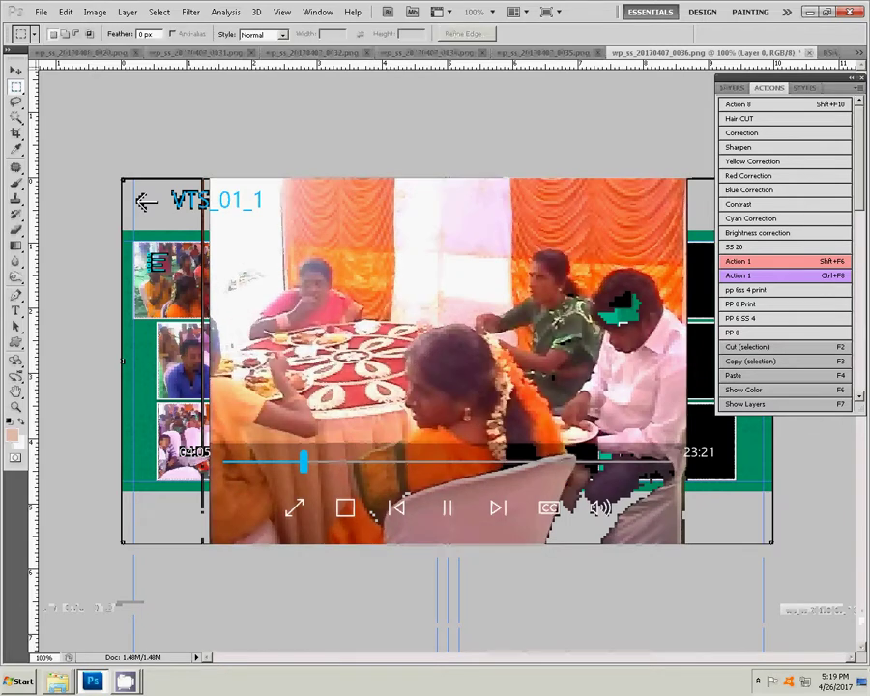
{"action": "key", "text": "ctrl+a"}
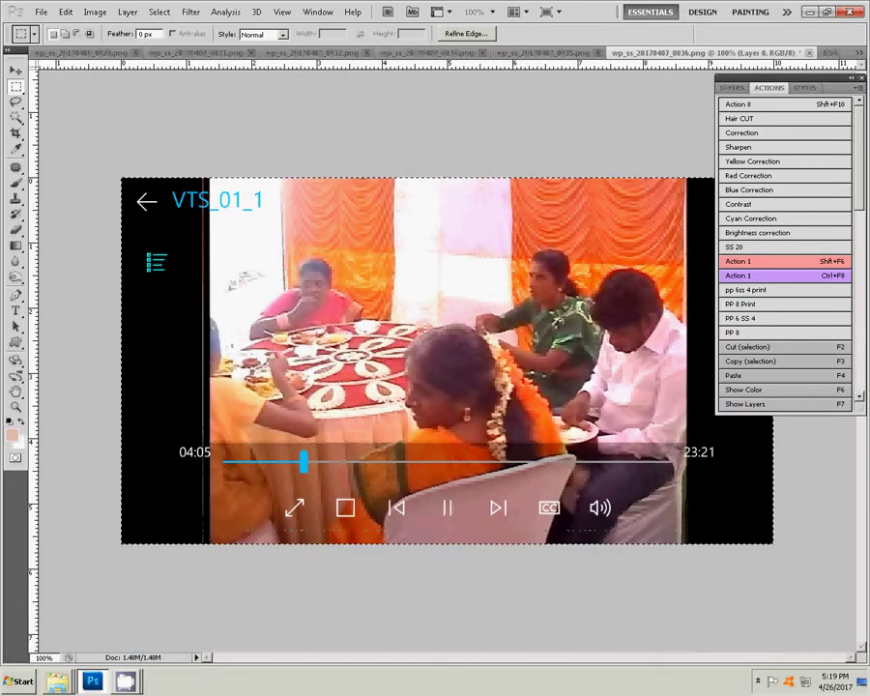
{"action": "left_click", "coordinate": [66, 12]}
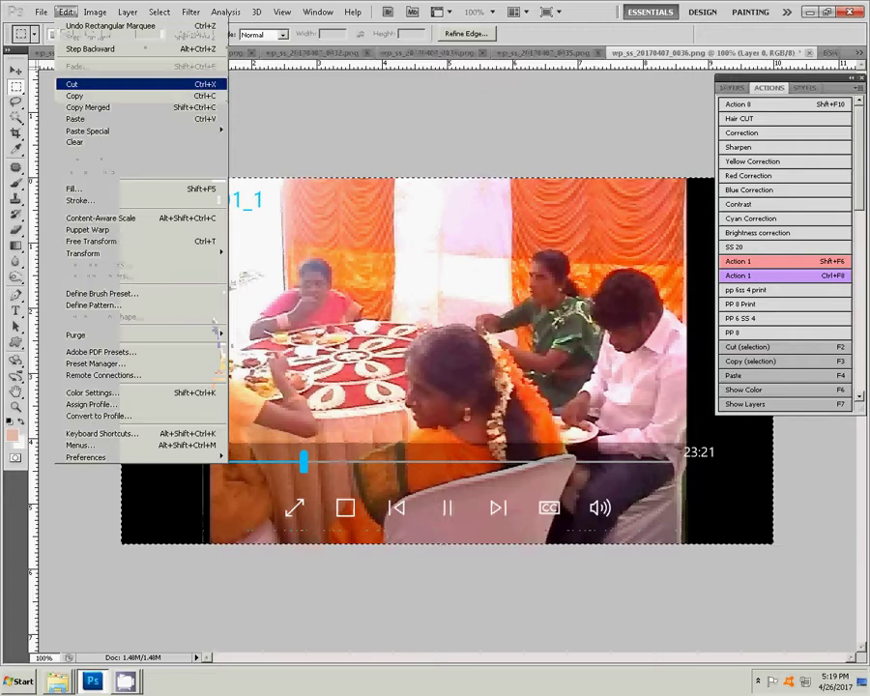
{"action": "left_click", "coordinate": [73, 84]}
{"action": "key", "text": "ctrl+w"}
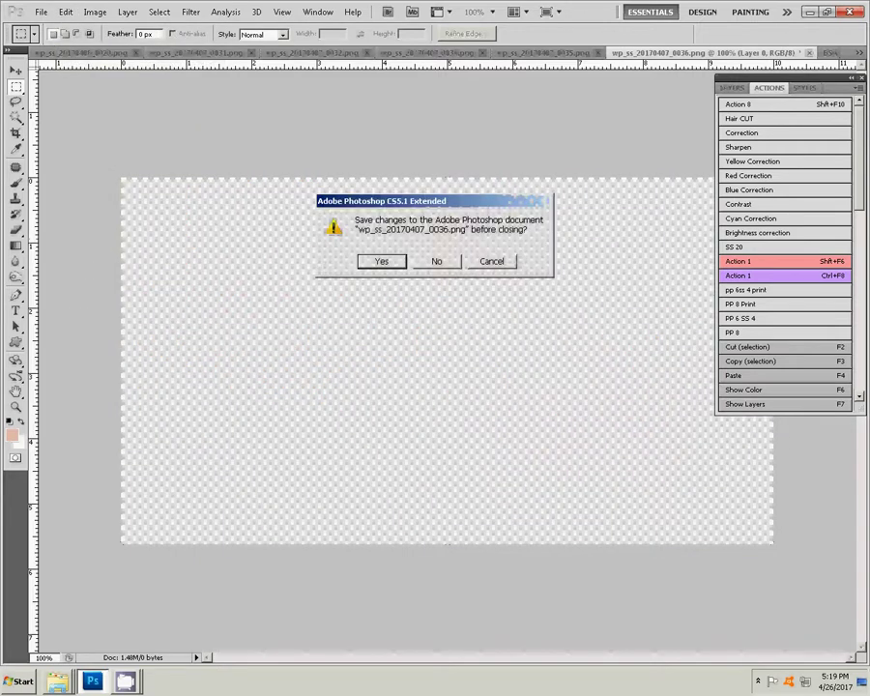
{"action": "key", "text": "n"}
{"action": "key", "text": "v"}
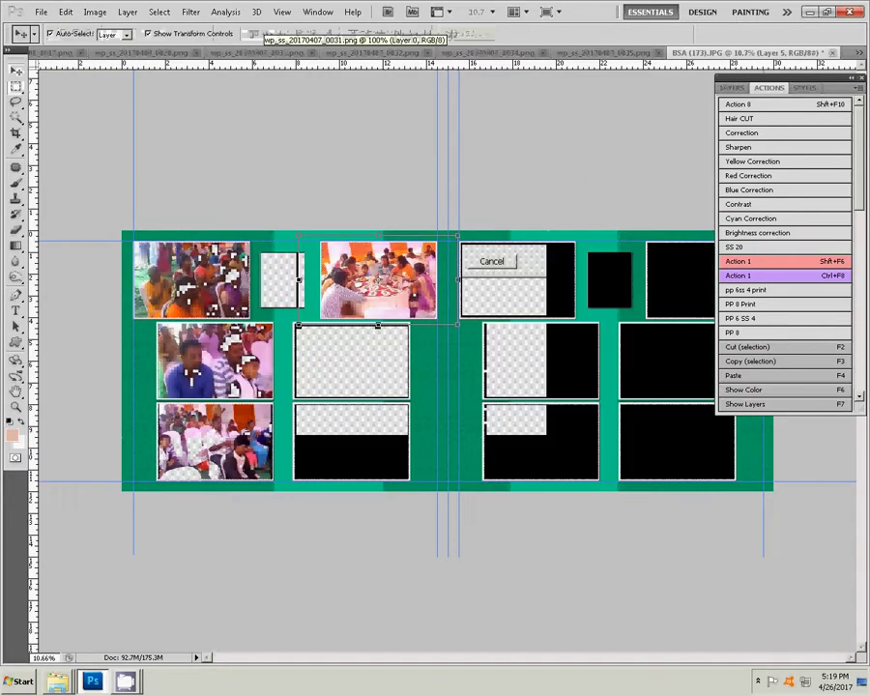
- Paste the photo into the middle-row black slot, enlarged to 229.84% as Layer 6
{"action": "key", "text": "w"}
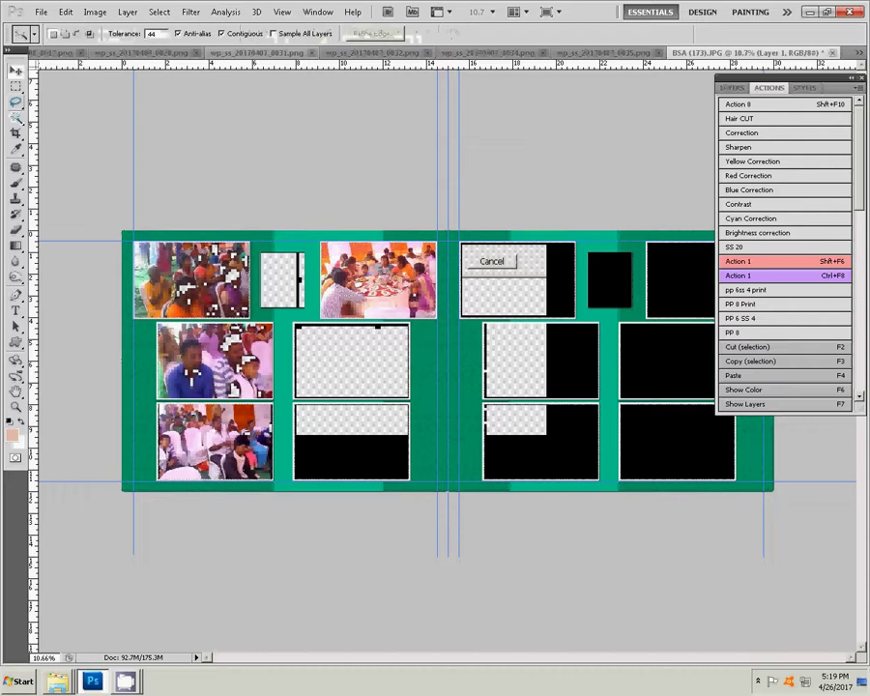
{"action": "left_click", "coordinate": [351, 360]}
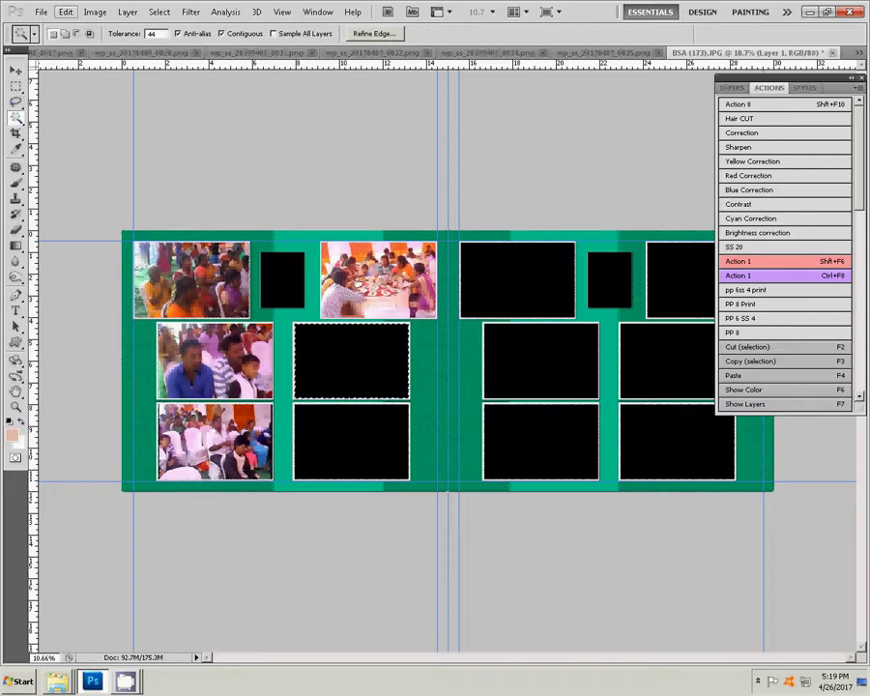
{"action": "left_click", "coordinate": [64, 12]}
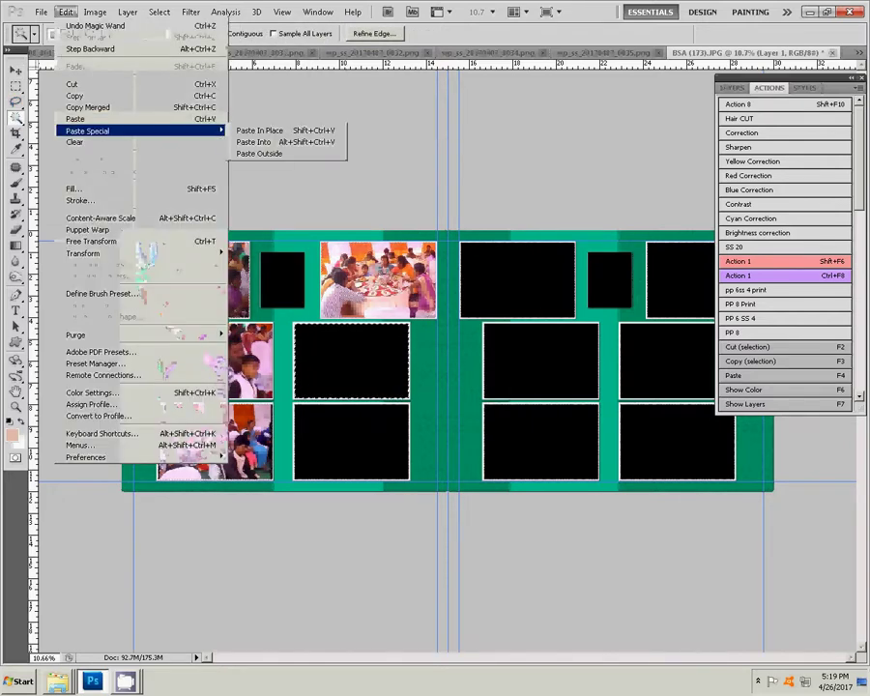
{"action": "left_click", "coordinate": [256, 142]}
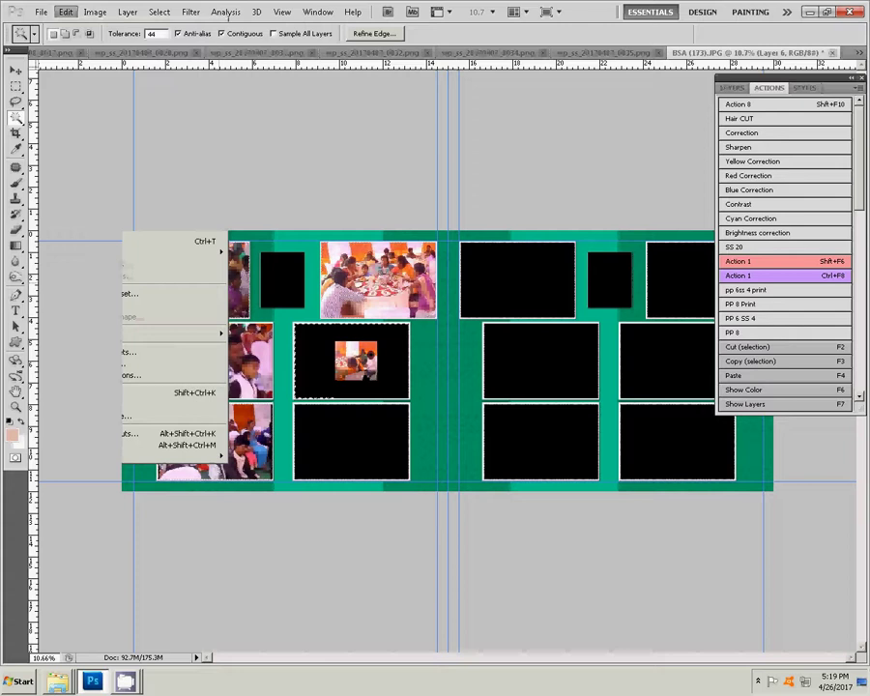
{"action": "key", "text": "v"}
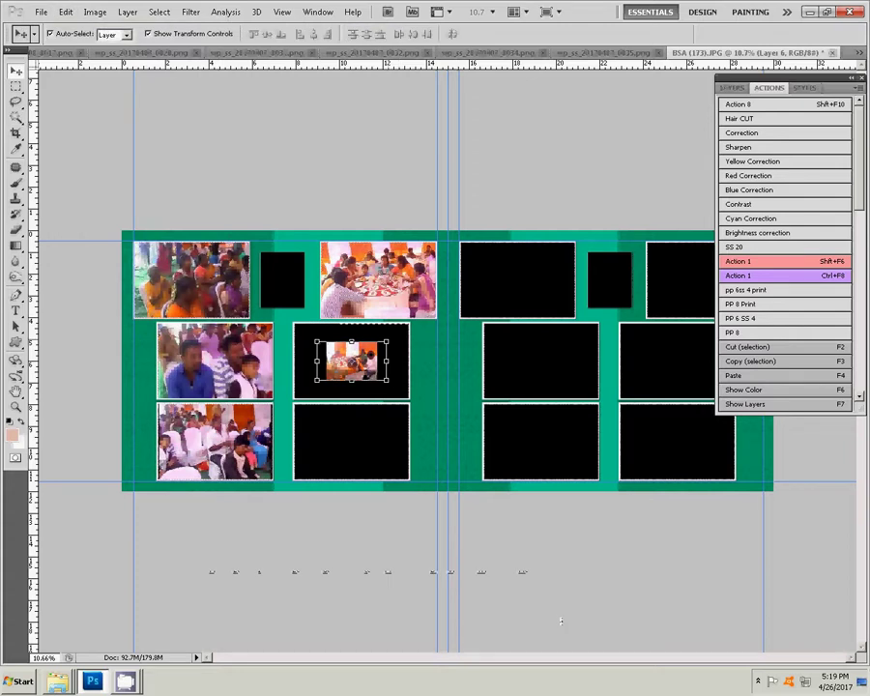
{"action": "key", "text": "ctrl+t"}
{"action": "left_click_drag", "start_coordinate": [387, 380], "coordinate": [432, 407]}
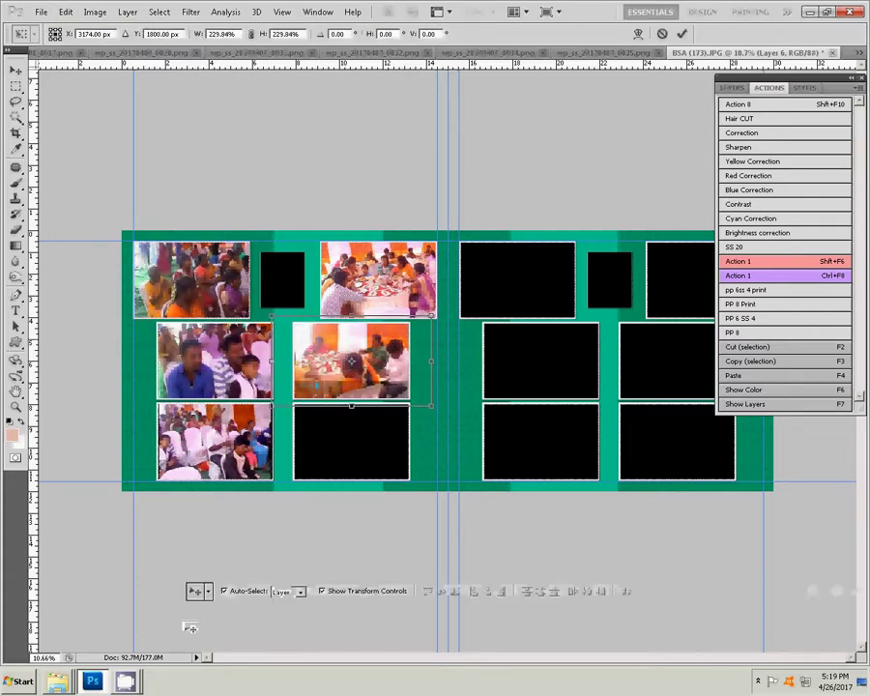
{"action": "key", "text": "Return"}
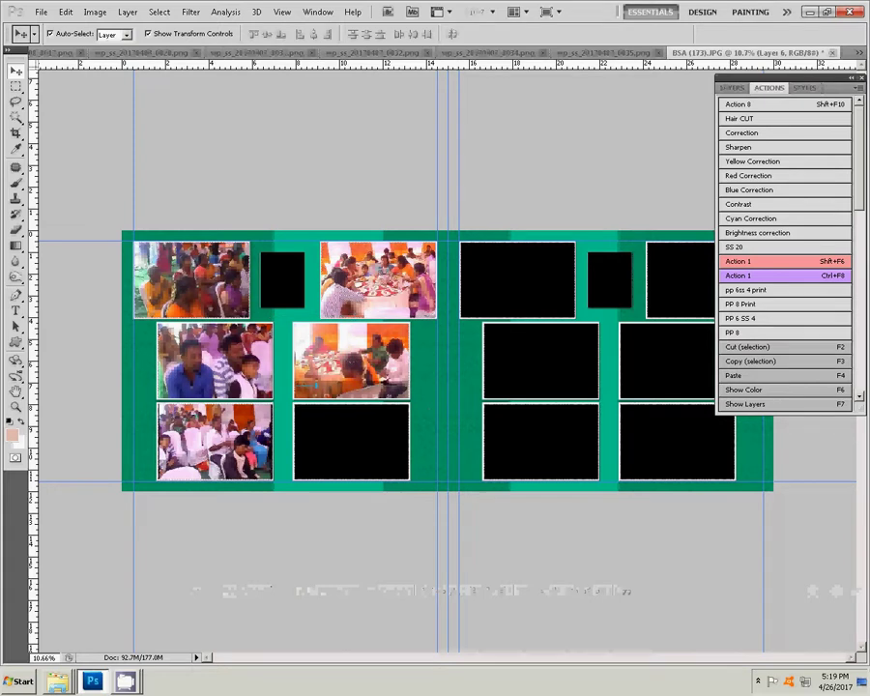
{"action": "key", "text": "ctrl+shift+Tab"}
- Close the already-used event photo documents without saving
{"action": "left_click_drag", "start_coordinate": [627, 592], "coordinate": [455, 36]}
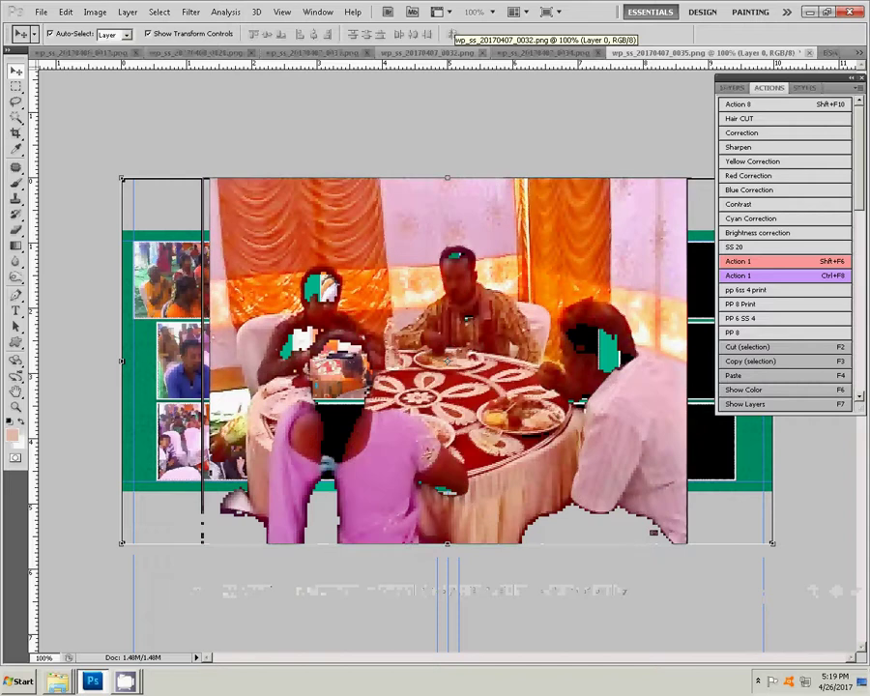
{"action": "key", "text": "ctrl+w"}
{"action": "key", "text": "Tab"}
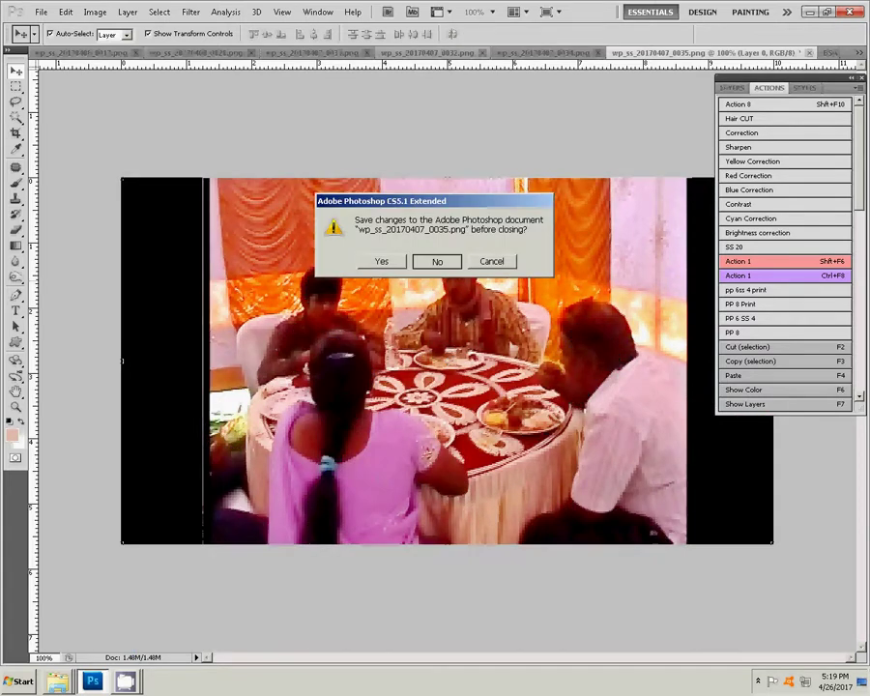
{"action": "key", "text": "Return"}
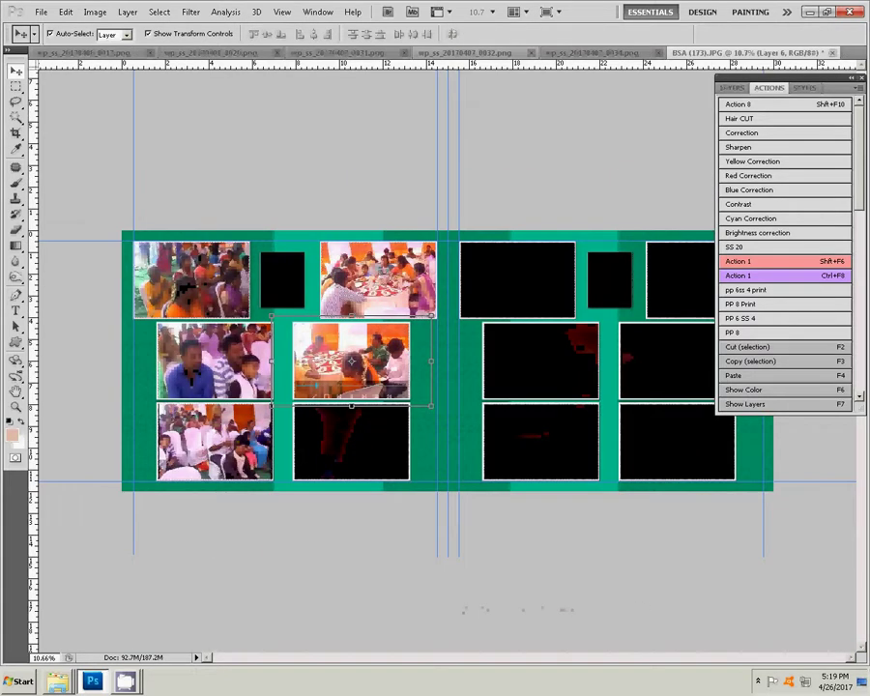
{"action": "key", "text": "ctrl+shift+Tab"}
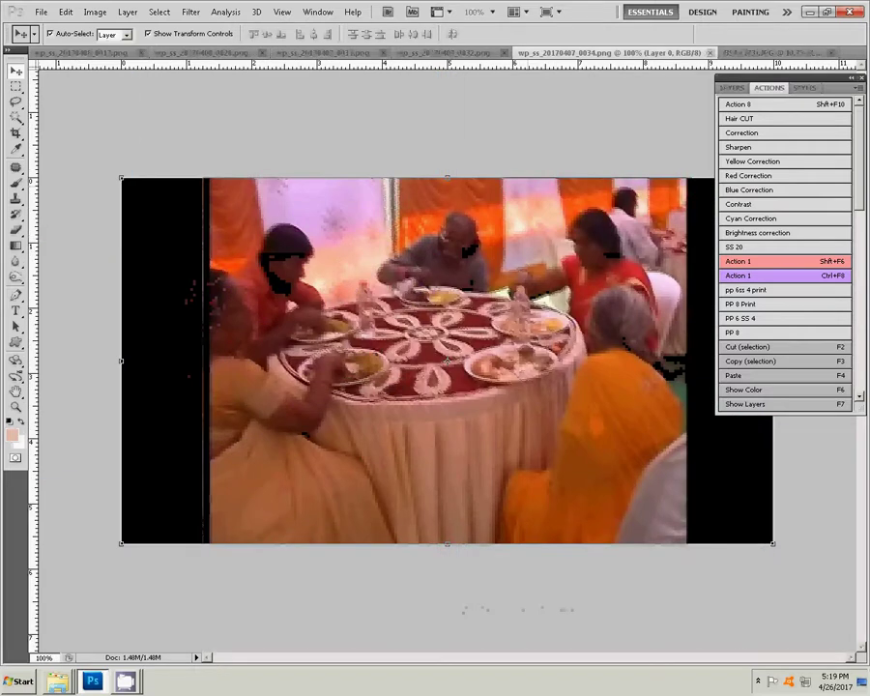
{"action": "key", "text": "shift+F6"}
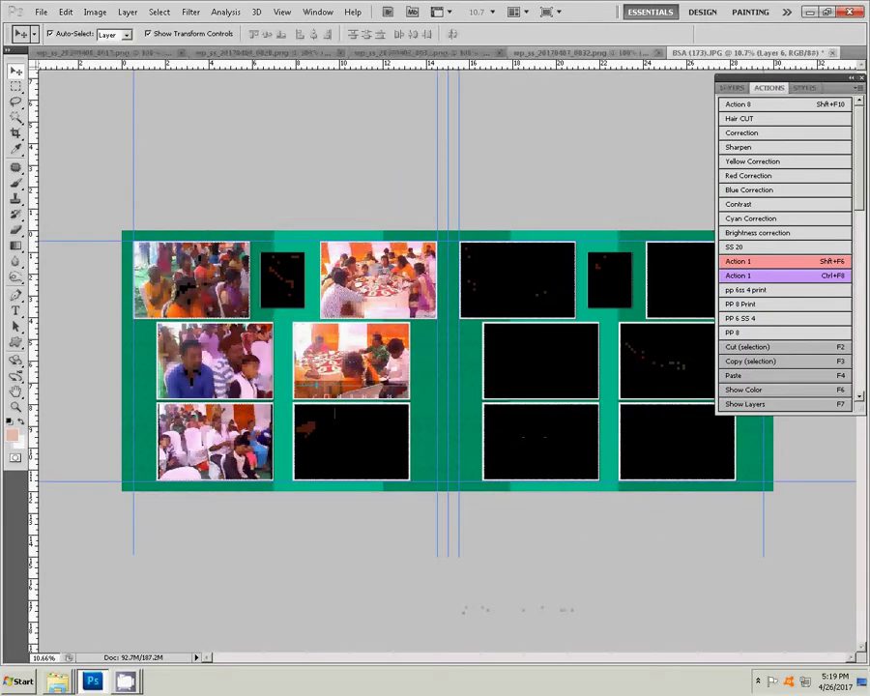
- Brighten wp_ss_20170407_0032.png with the stored action, cut it all, and close it unsaved
{"action": "left_click", "coordinate": [561, 52]}
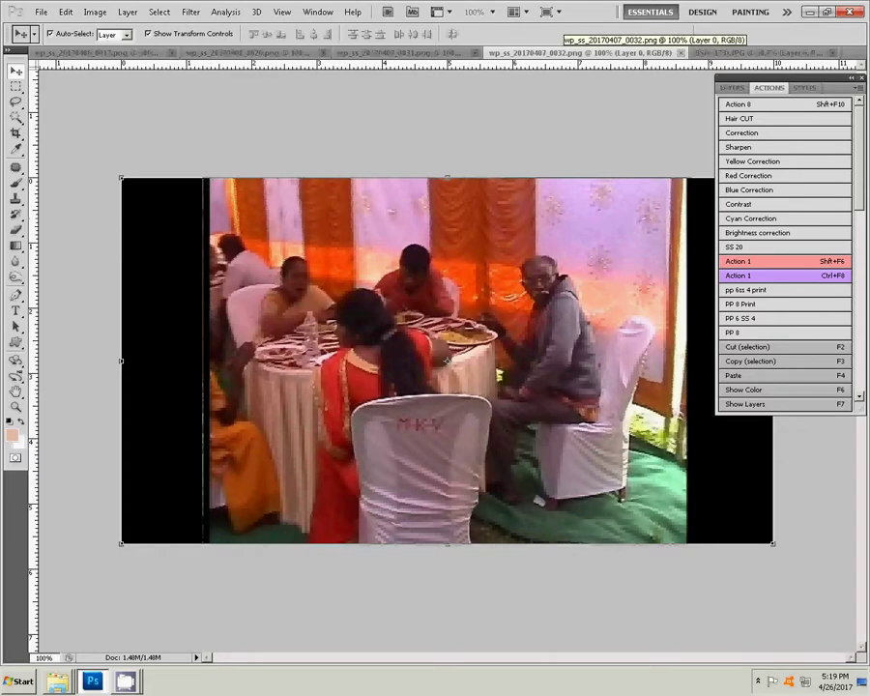
{"action": "key", "text": "ctrl+F8"}
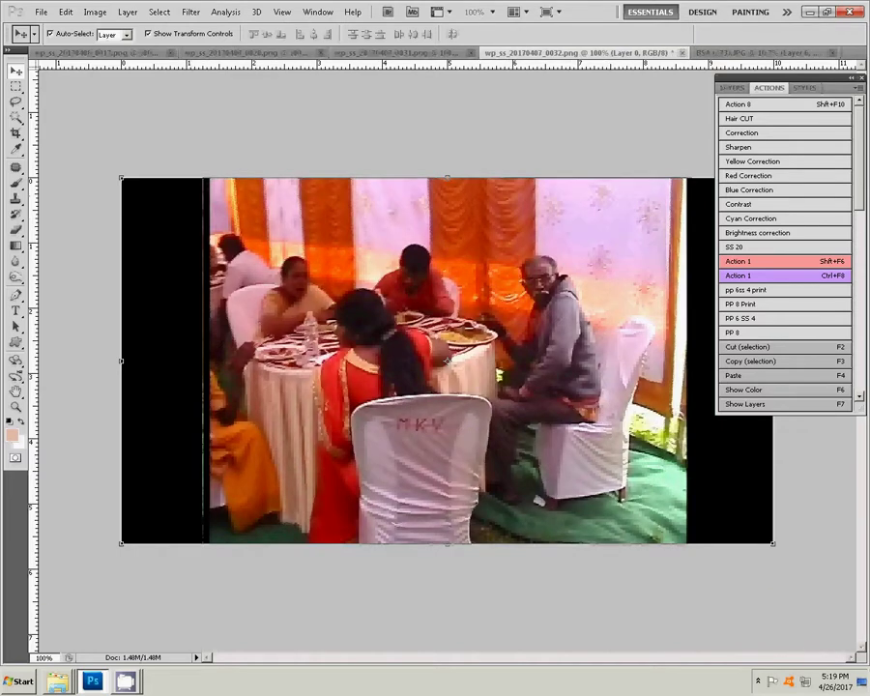
{"action": "key", "text": "m"}
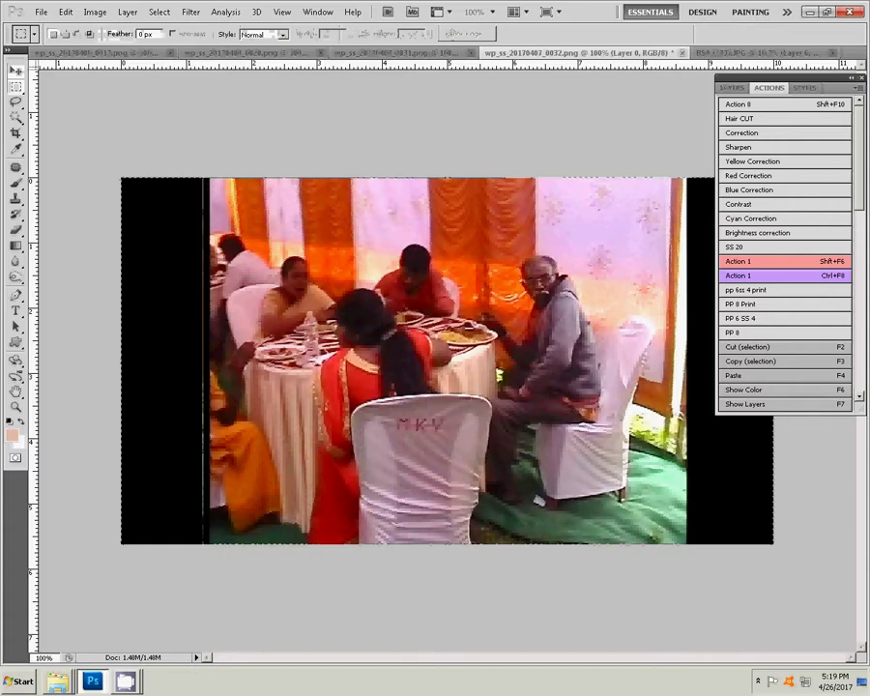
{"action": "key", "text": "ctrl+a"}
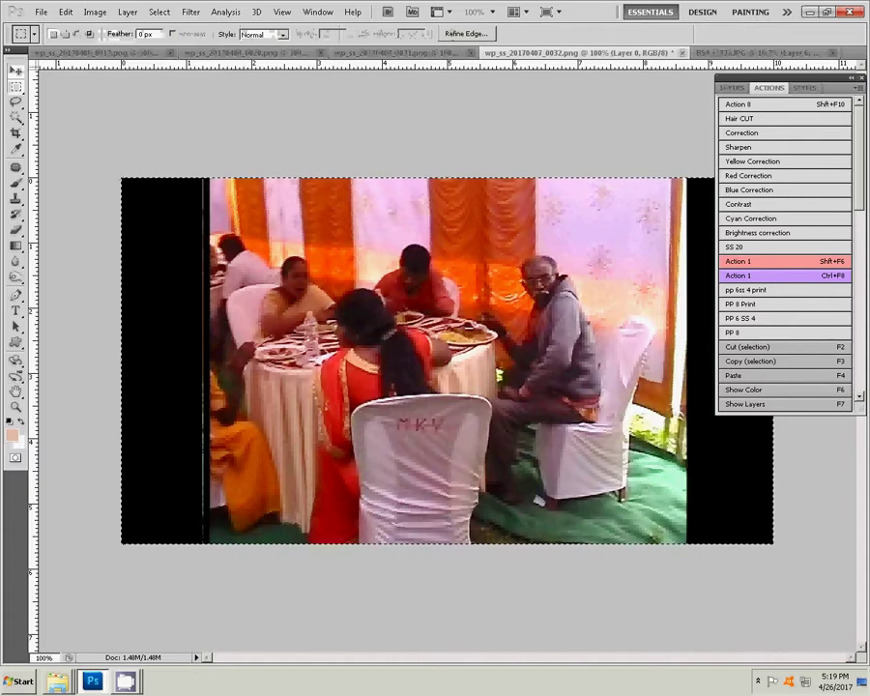
{"action": "key", "text": "alt+e"}
{"action": "key", "text": "Down"}
{"action": "key", "text": "Down"}
{"action": "key", "text": "Down"}
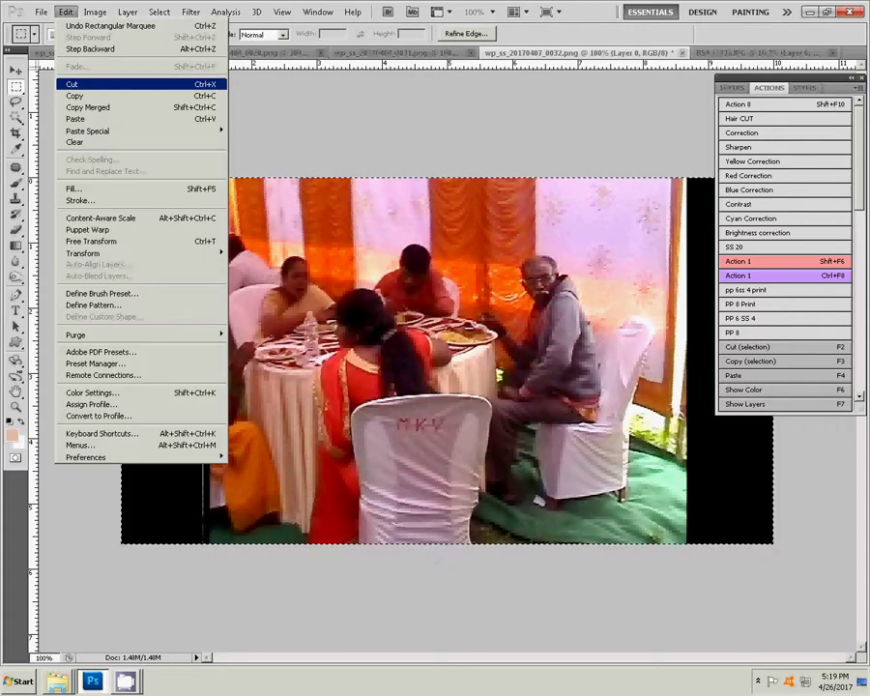
{"action": "key", "text": "Return"}
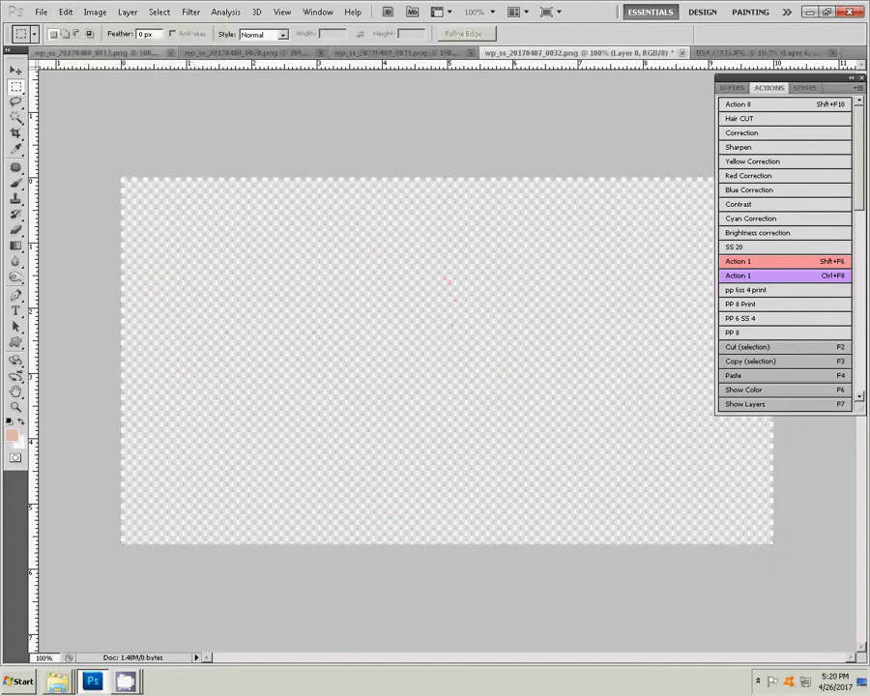
{"action": "key", "text": "ctrl+w"}
{"action": "key", "text": "Tab"}
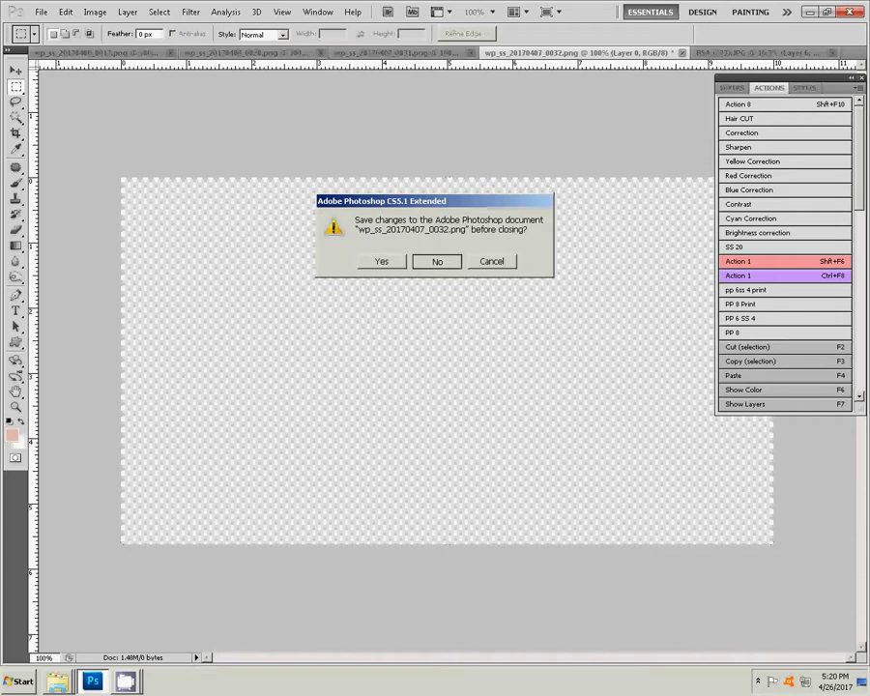
{"action": "key", "text": "Return"}
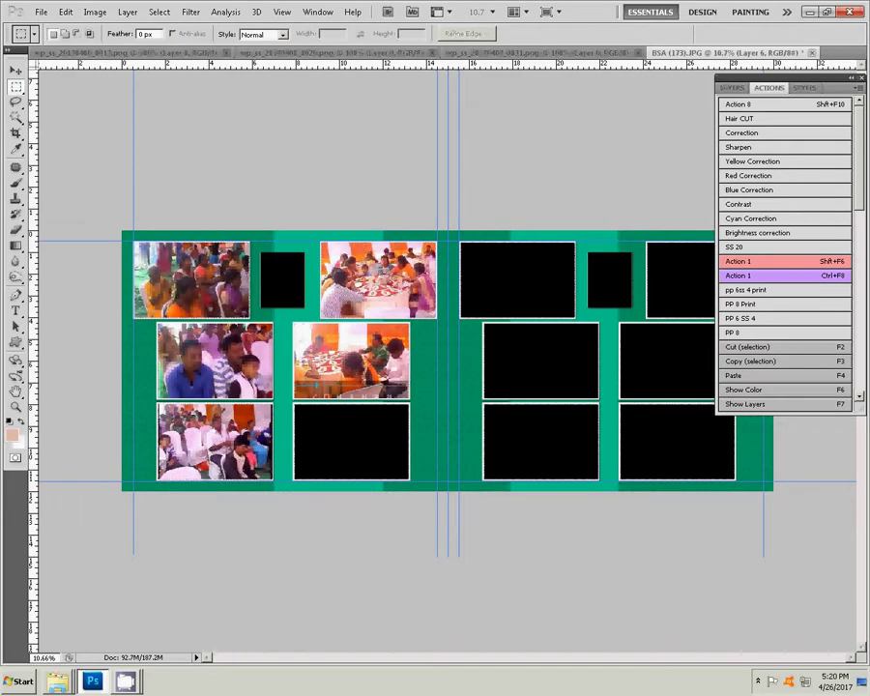
- Paste the dining photo into the bottom-middle black slot, enlarged to 225.66% as Layer 7
{"action": "key", "text": "v"}
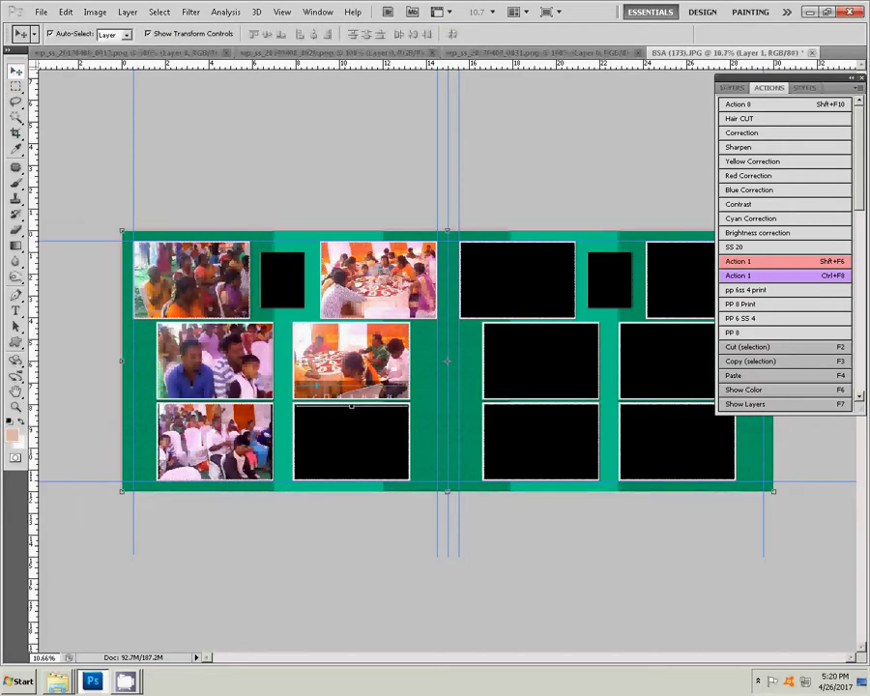
{"action": "key", "text": "w"}
{"action": "left_click", "coordinate": [351, 442]}
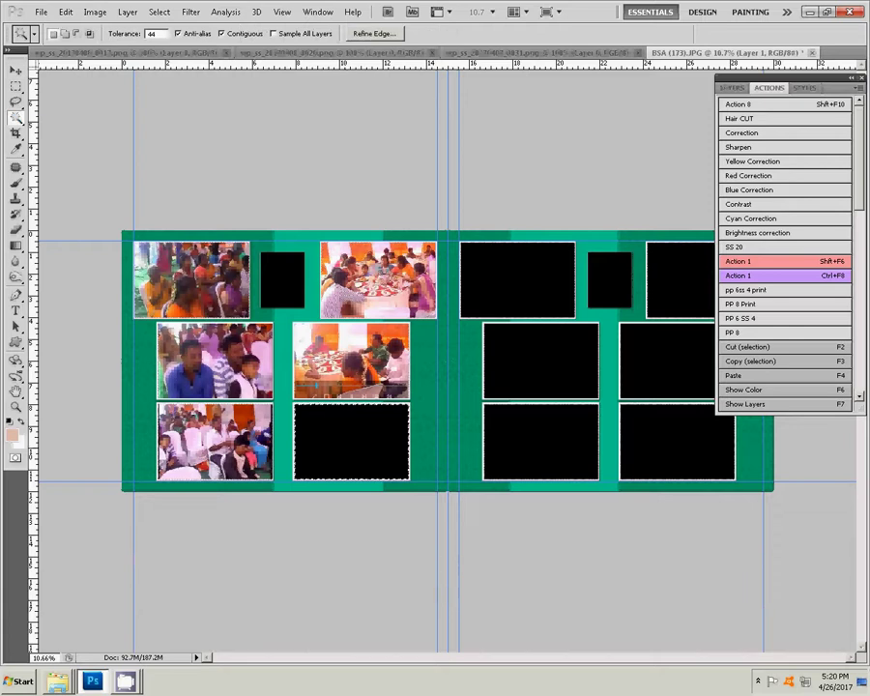
{"action": "left_click", "coordinate": [66, 12]}
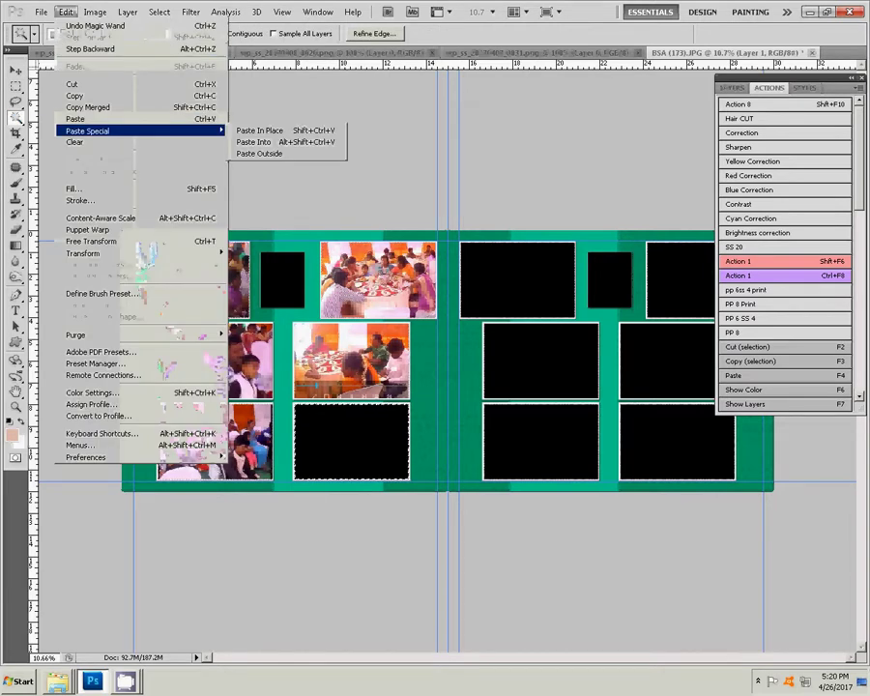
{"action": "left_click", "coordinate": [253, 142]}
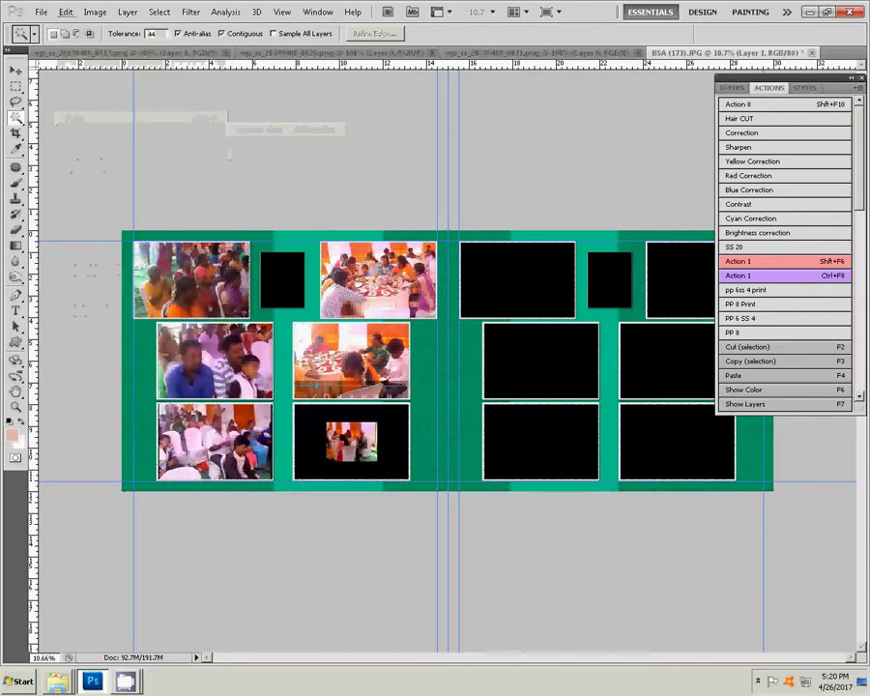
{"action": "left_click", "coordinate": [15, 69]}
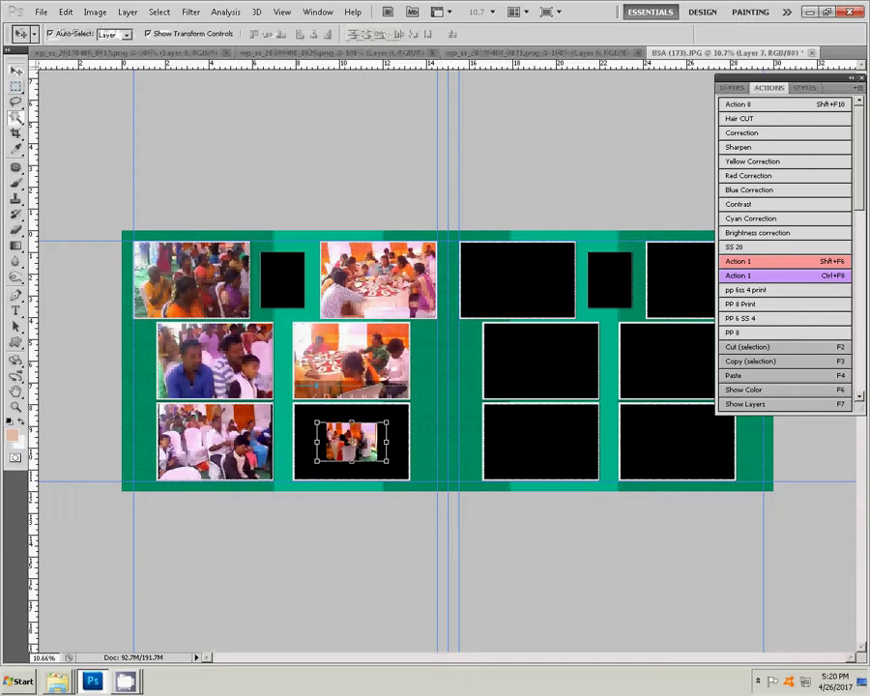
{"action": "left_click_drag", "start_coordinate": [387, 460], "coordinate": [429, 485]}
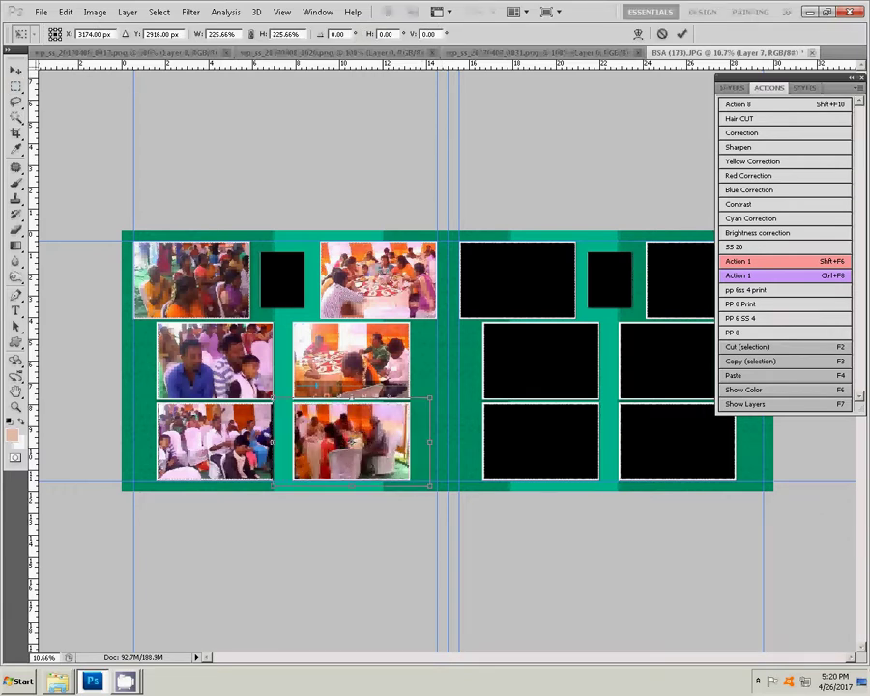
{"action": "key", "text": "Return"}
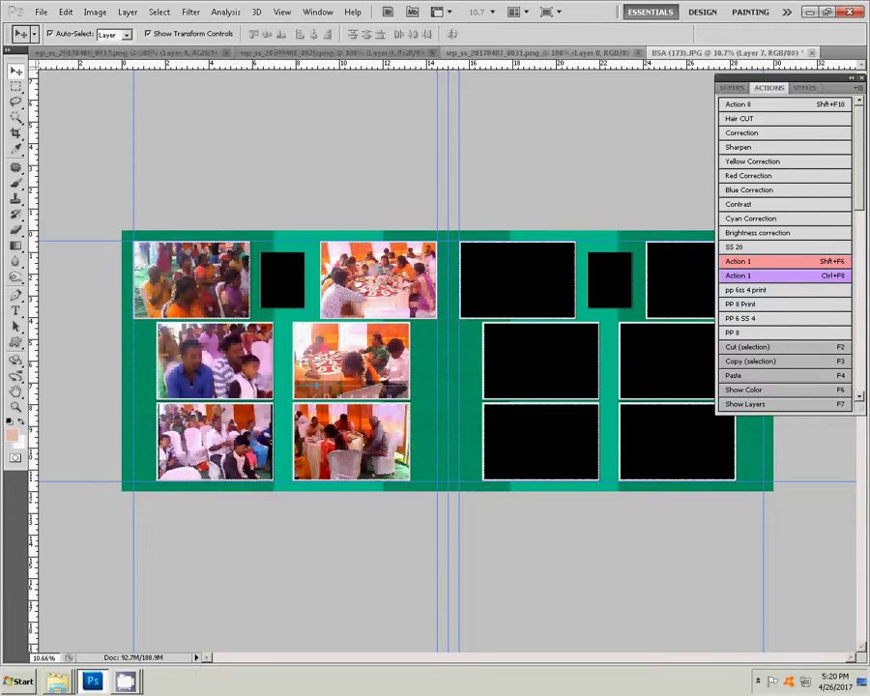
{"action": "key", "text": "ctrl+shift+Tab"}
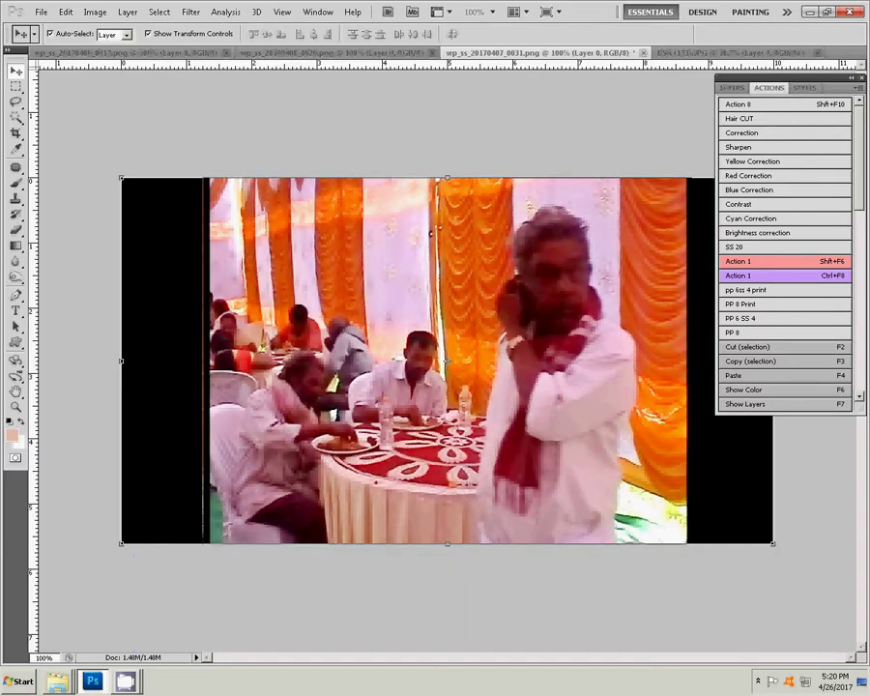
- Cut all of wp_ss_20170407_0031.png to the clipboard and close it without saving
{"action": "key", "text": "m"}
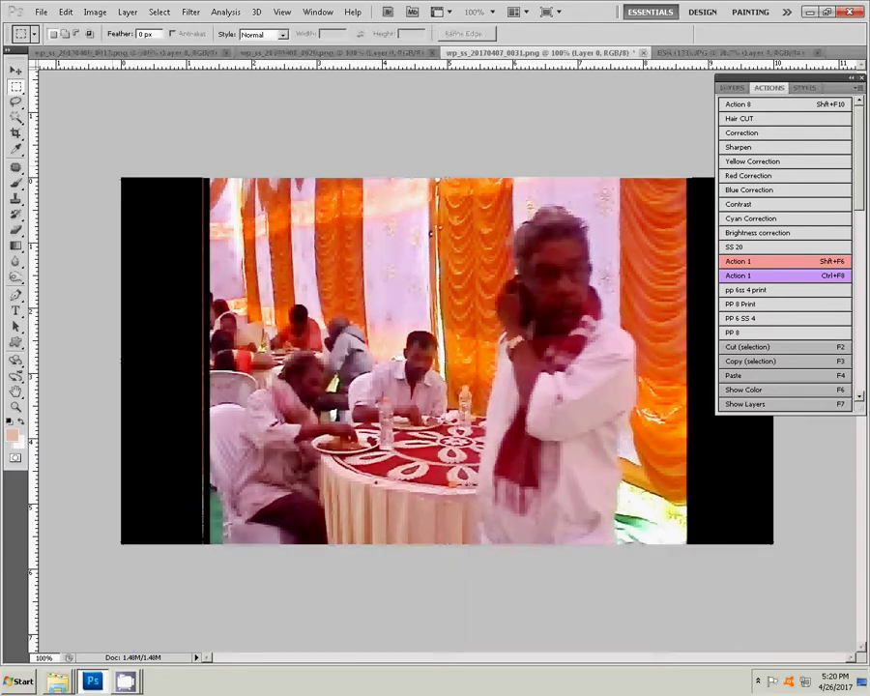
{"action": "key", "text": "ctrl+a"}
{"action": "left_click", "coordinate": [65, 11]}
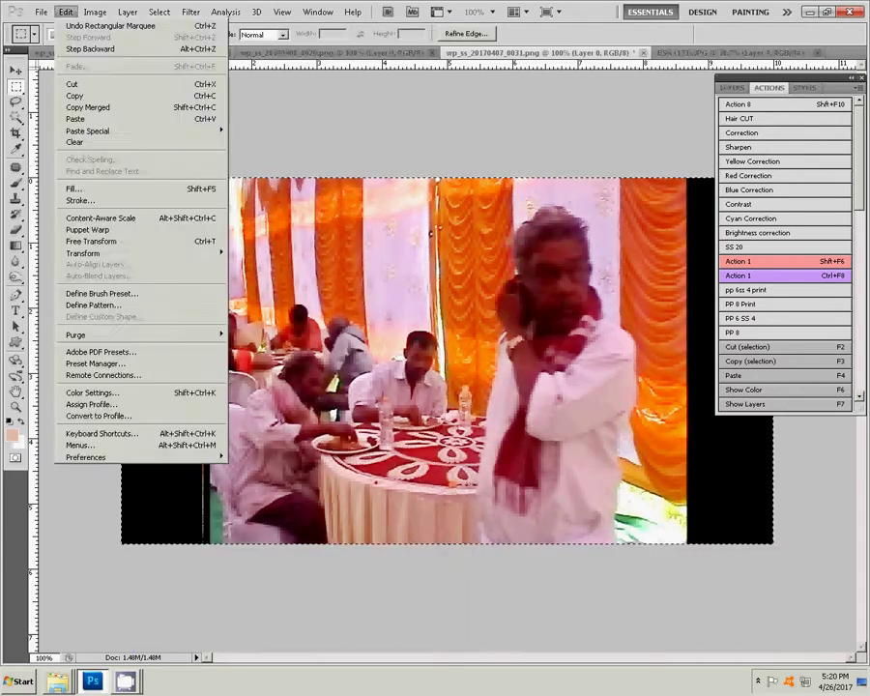
{"action": "left_click", "coordinate": [73, 83]}
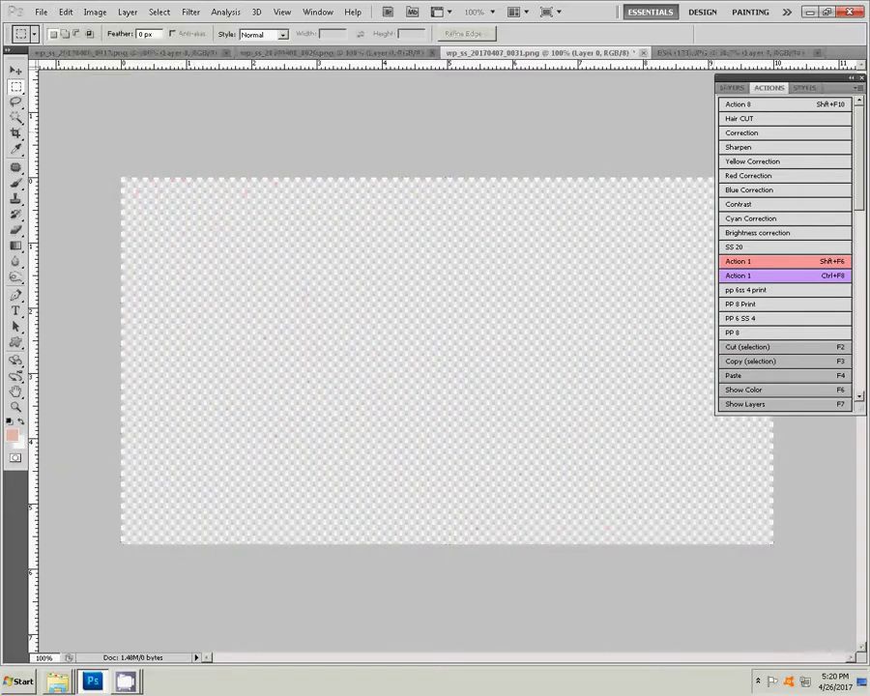
{"action": "key", "text": "ctrl+w"}
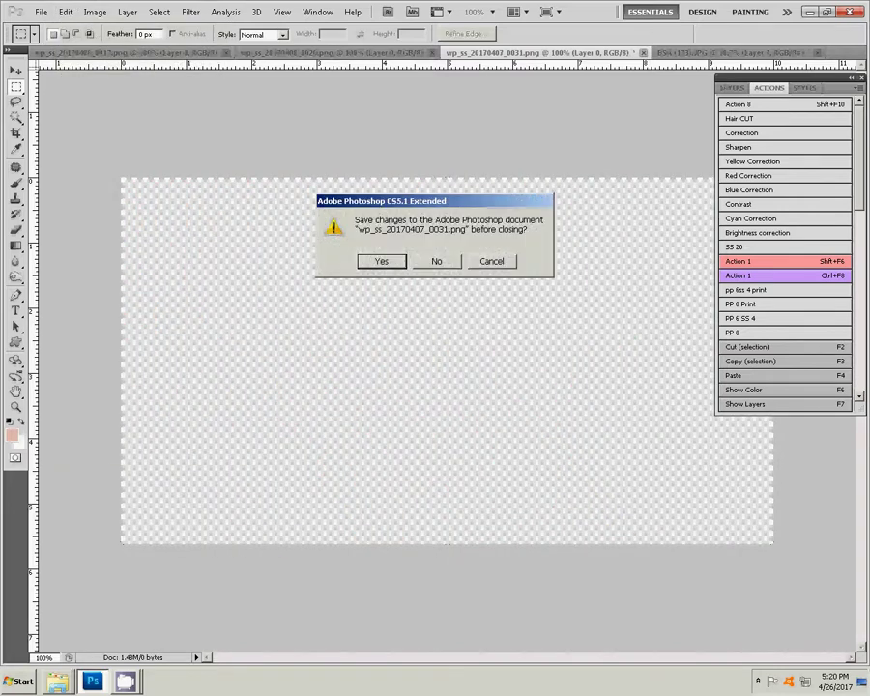
{"action": "left_click", "coordinate": [439, 258]}
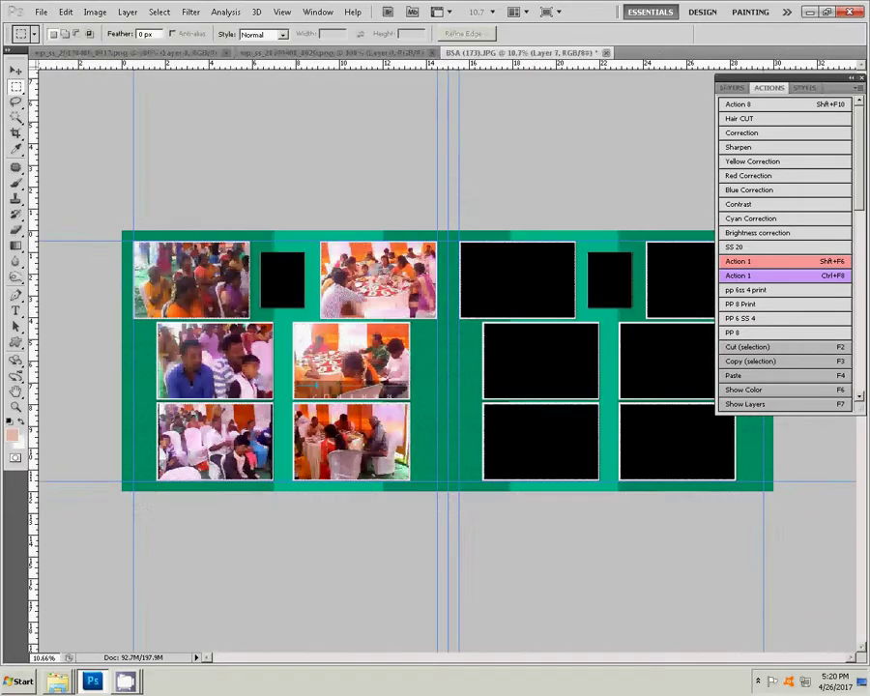
- Paste the photo into the right page's top-left black slot, enlarged to 221.68% as Layer 8
{"action": "key", "text": "v"}
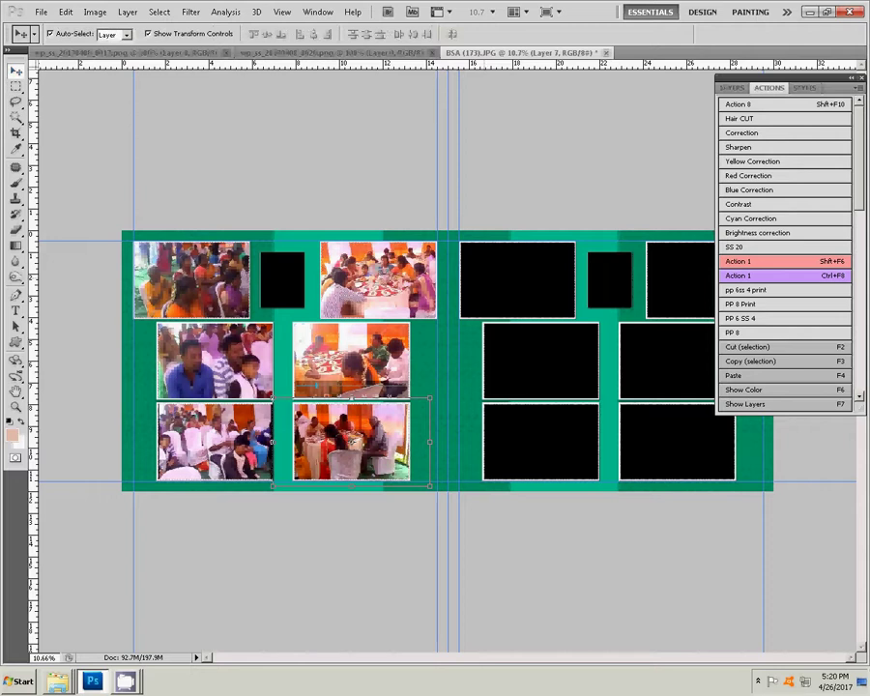
{"action": "left_click", "coordinate": [136, 367]}
{"action": "key", "text": "w"}
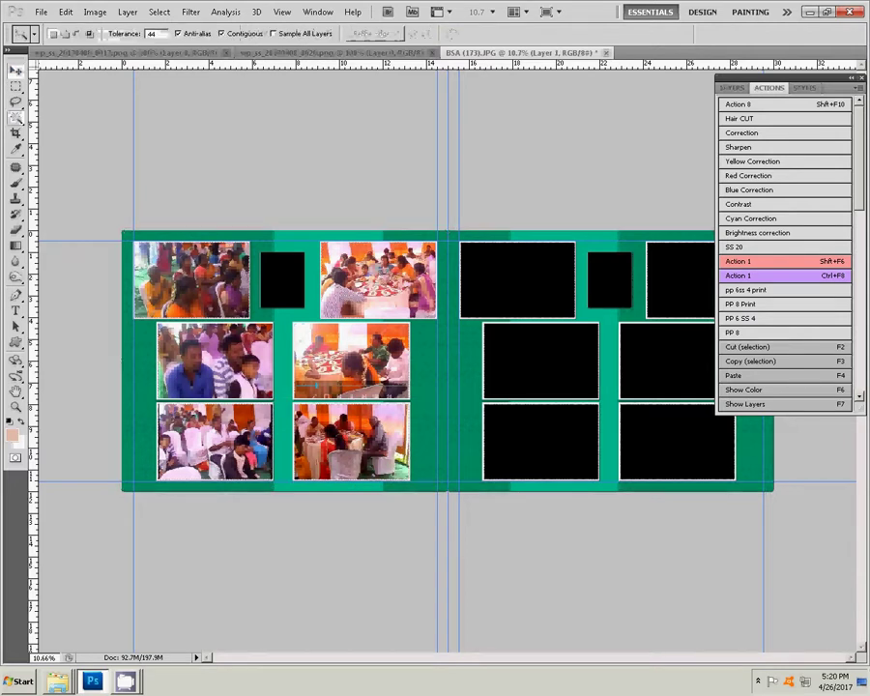
{"action": "left_click", "coordinate": [517, 281]}
{"action": "left_click", "coordinate": [65, 12]}
{"action": "mouse_move", "coordinate": [88, 131]}
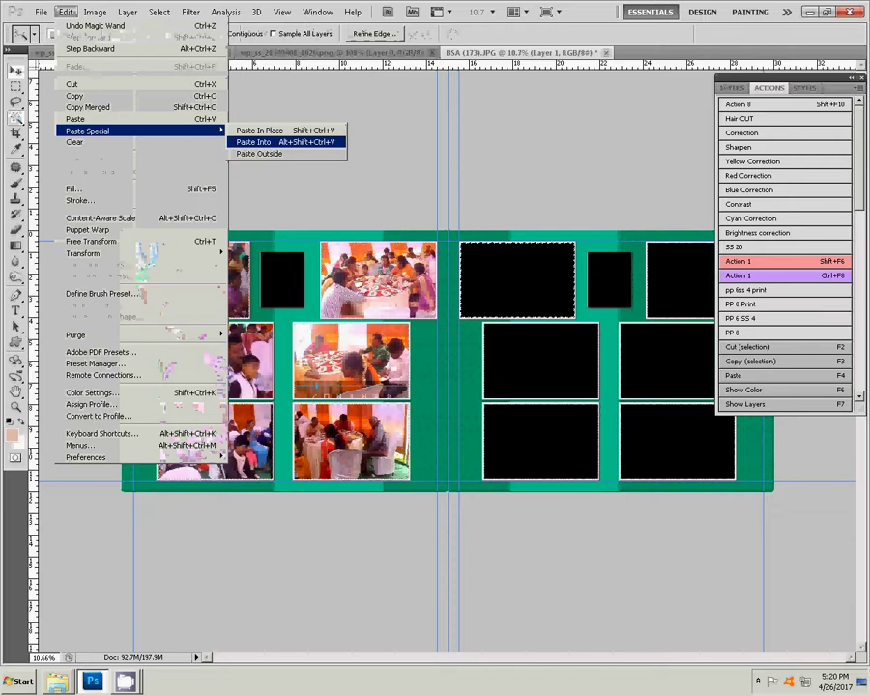
{"action": "left_click", "coordinate": [261, 143]}
{"action": "key", "text": "v"}
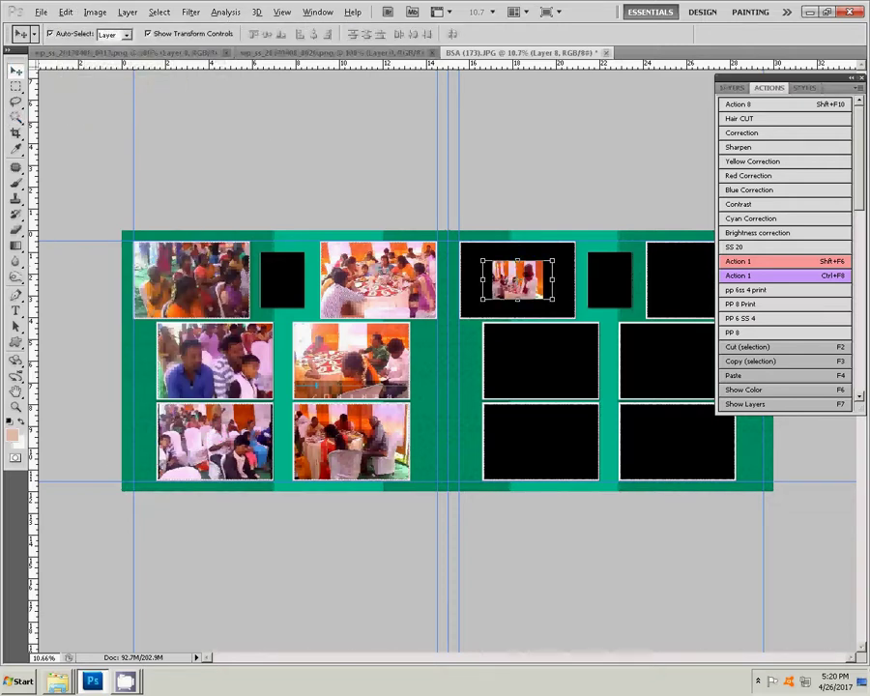
{"action": "key", "text": "ctrl+t"}
{"action": "left_click_drag", "start_coordinate": [555, 301], "coordinate": [595, 323]}
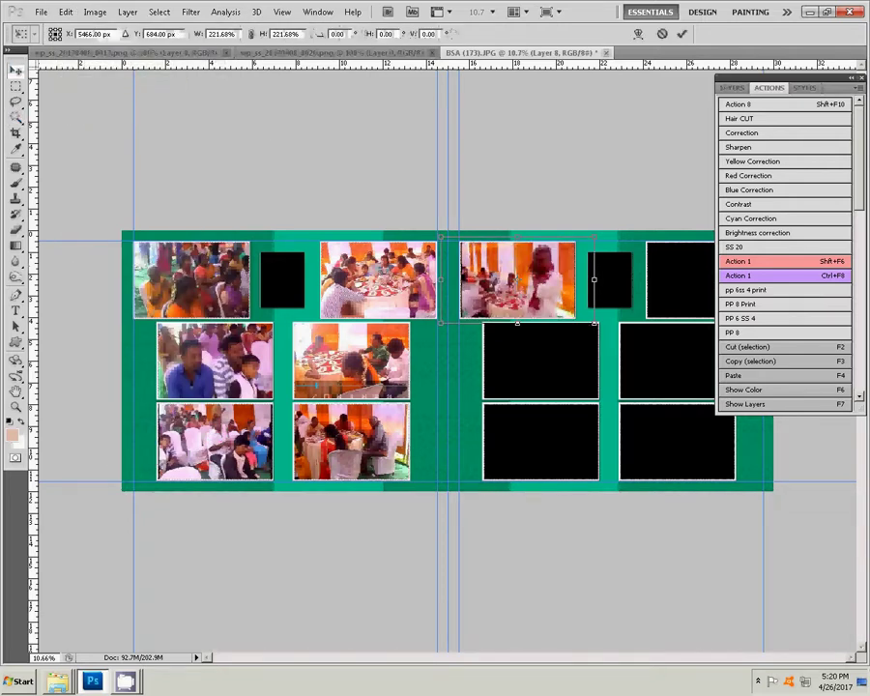
{"action": "key", "text": "Return"}
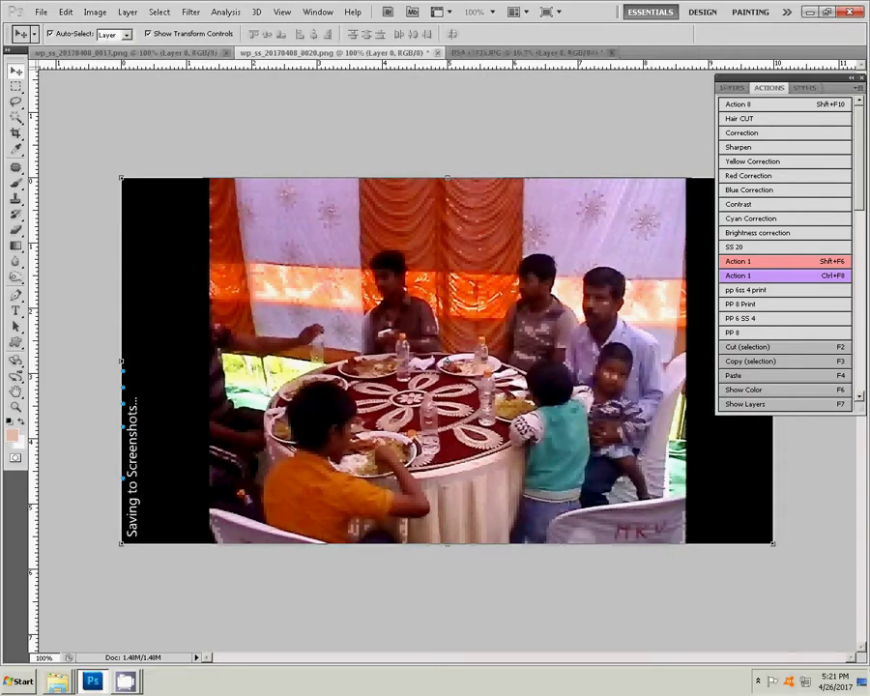
- Cut the whole dining-table photo to the clipboard and close it without saving
{"action": "key", "text": "m"}
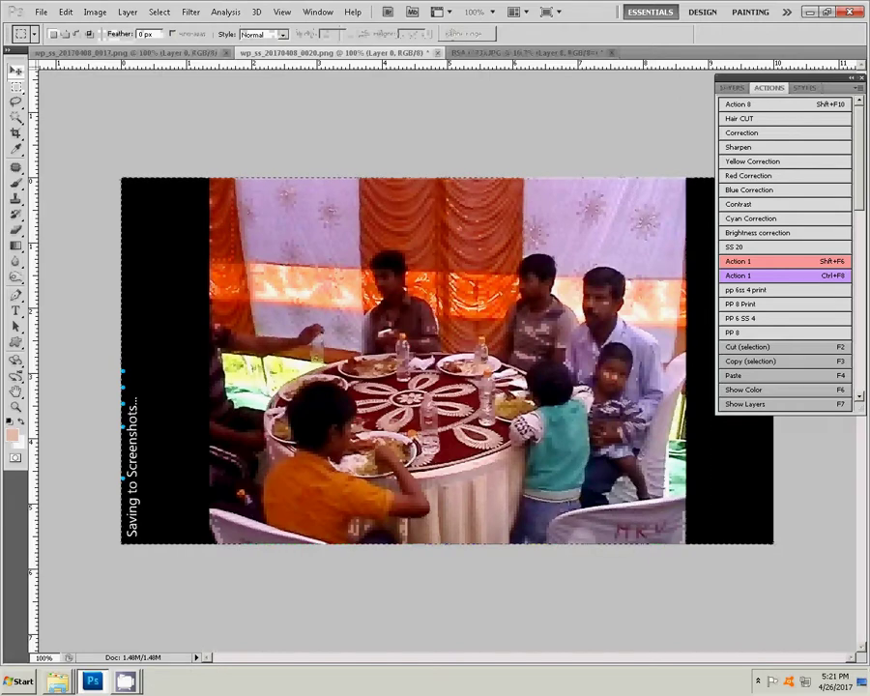
{"action": "key", "text": "ctrl+a"}
{"action": "key", "text": "ctrl+c"}
{"action": "left_click", "coordinate": [64, 12]}
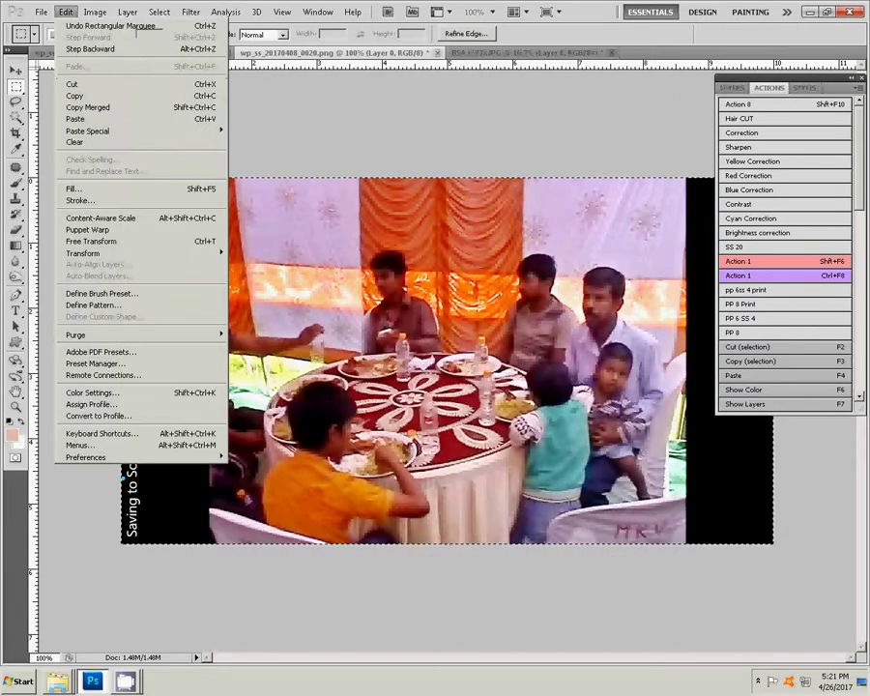
{"action": "left_click", "coordinate": [75, 142]}
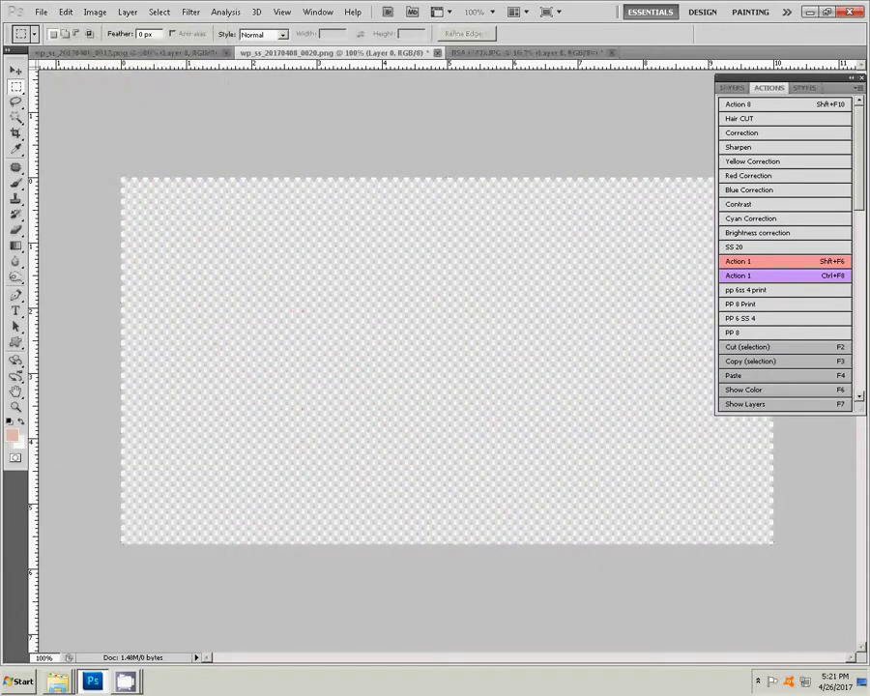
{"action": "key", "text": "ctrl+w"}
{"action": "key", "text": "n"}
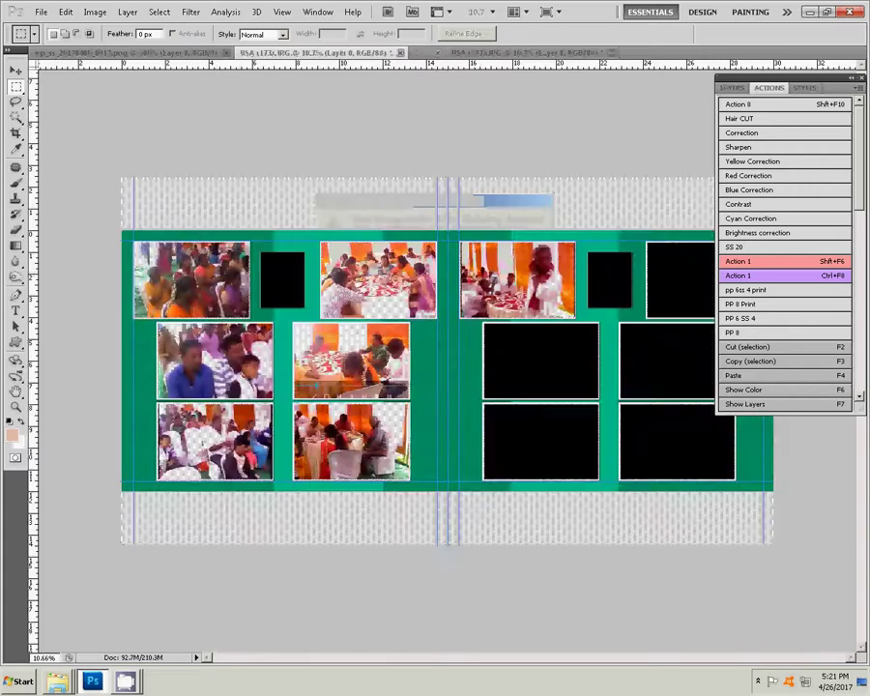
{"action": "key", "text": "v"}
- Paste it into the right page's middle-left black frame, enlarged to 222.61% as Layer 9
{"action": "key", "text": "alt+bracketleft"}
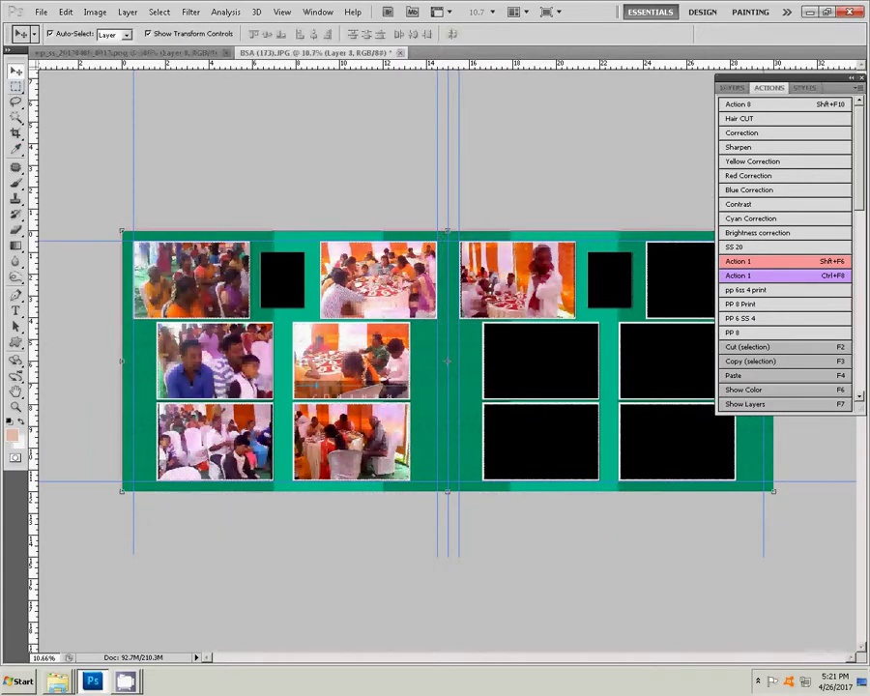
{"action": "key", "text": "w"}
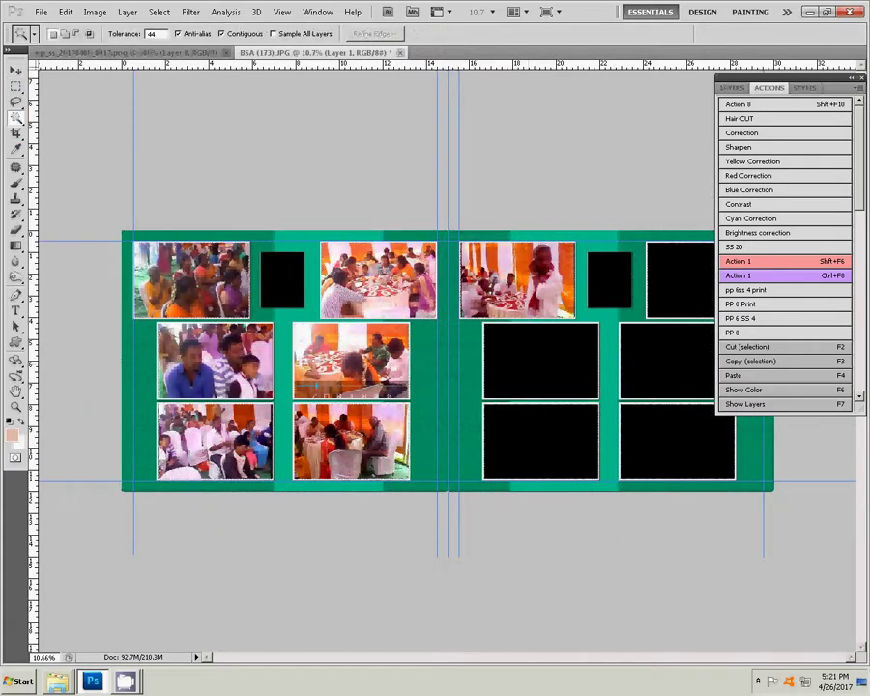
{"action": "left_click", "coordinate": [541, 360]}
{"action": "left_click", "coordinate": [65, 11]}
{"action": "mouse_move", "coordinate": [88, 130]}
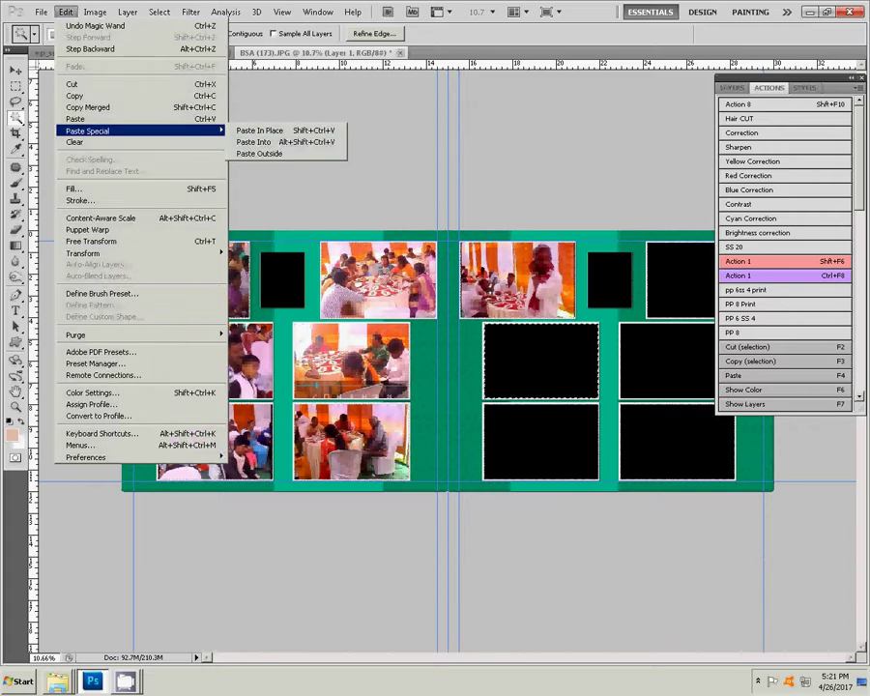
{"action": "left_click", "coordinate": [256, 142]}
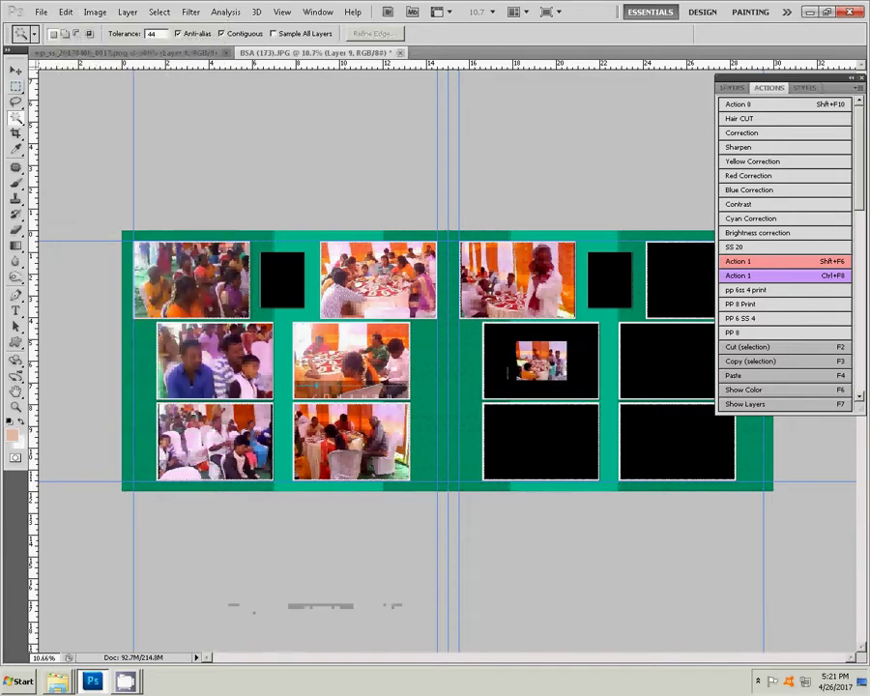
{"action": "key", "text": "v"}
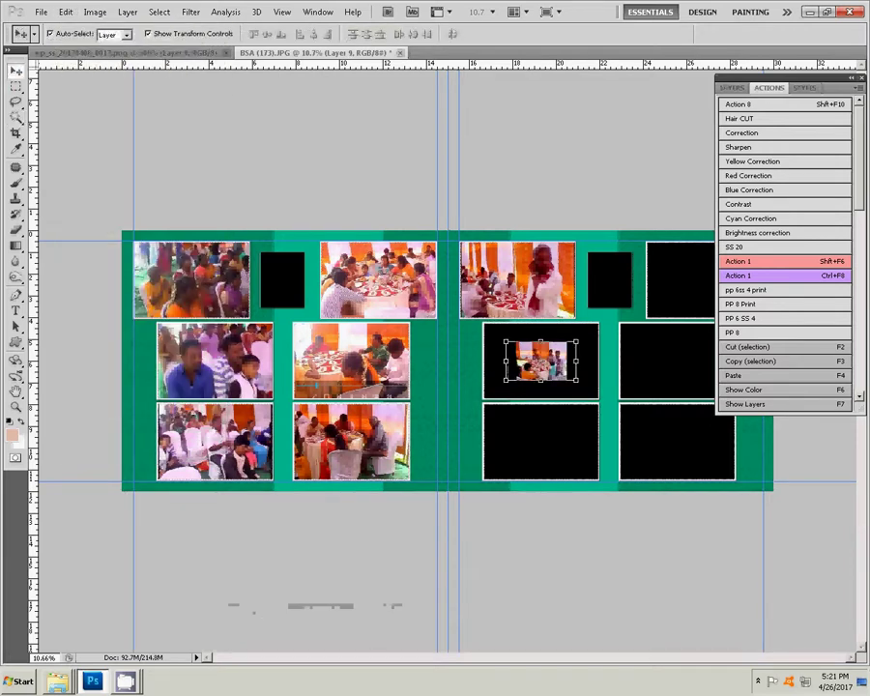
{"action": "key", "text": "ctrl+t"}
{"action": "left_click_drag", "start_coordinate": [577, 380], "coordinate": [618, 404]}
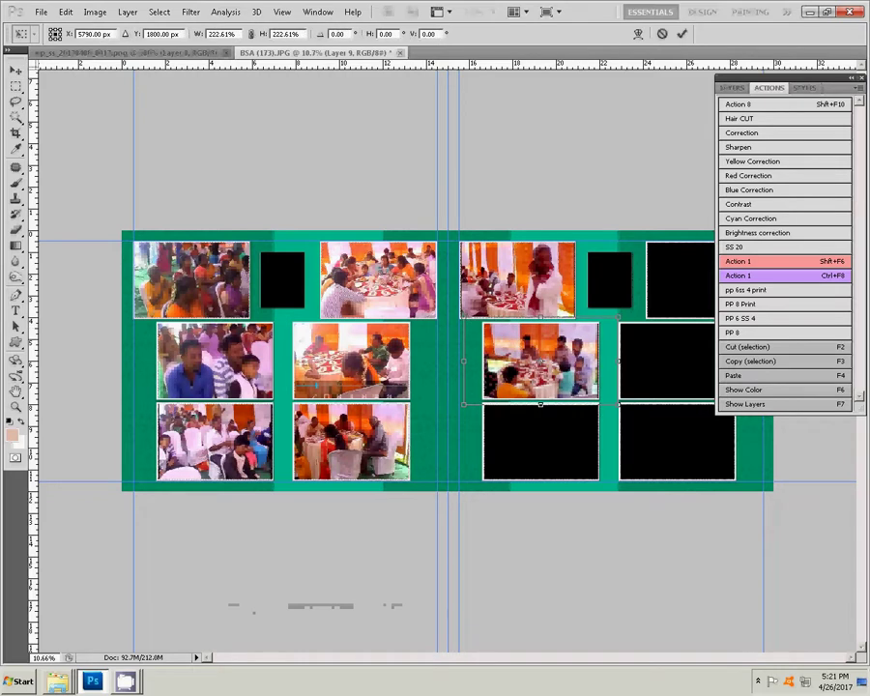
{"action": "key", "text": "Return"}
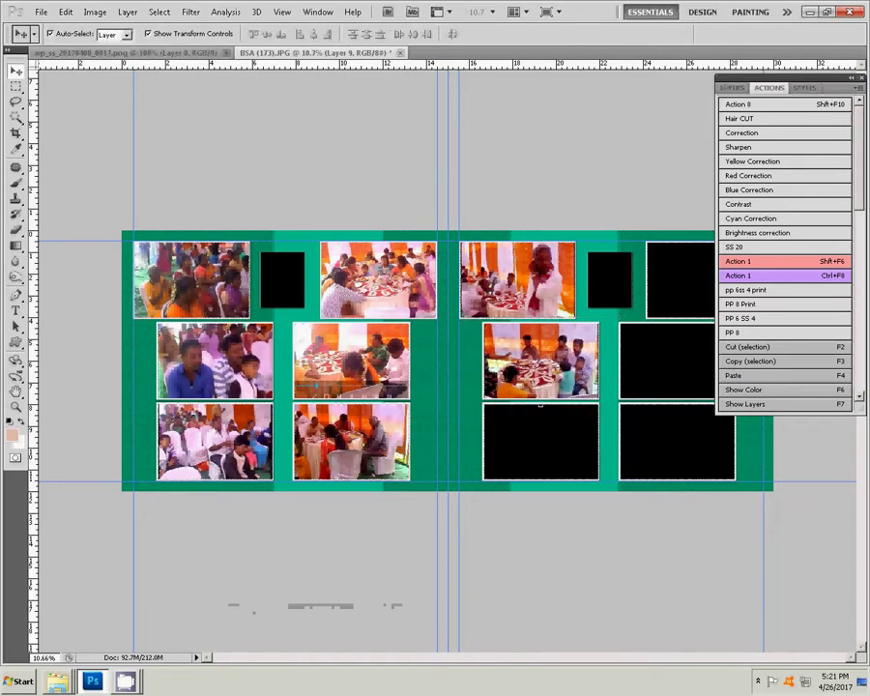
{"action": "key", "text": "ctrl+Tab"}
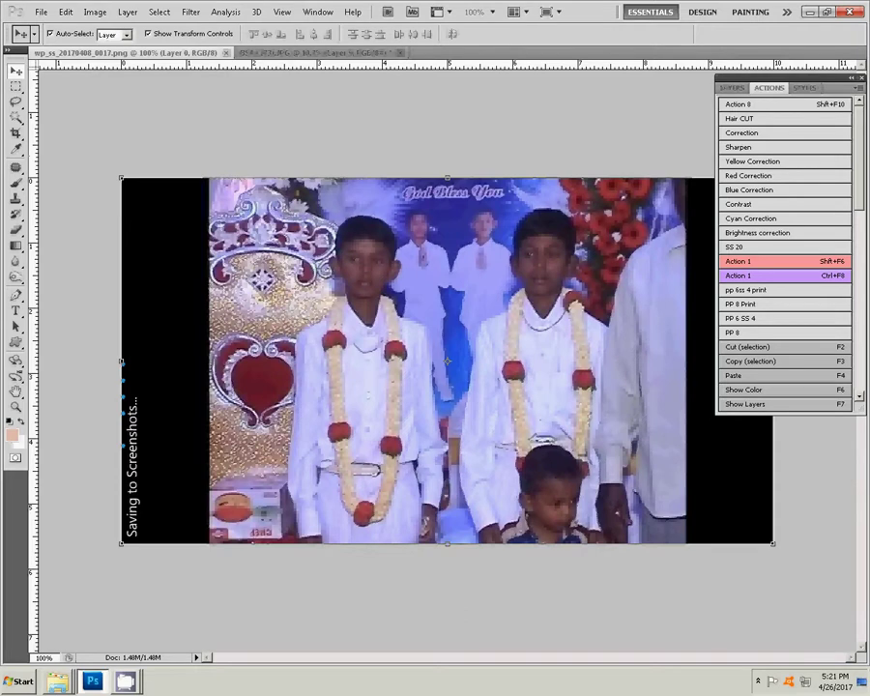
- Apply Color Balance with highlights shifted to yellow -31 on the garland photo
{"action": "key", "text": "ctrl+b"}
{"action": "type", "text": "-31"}
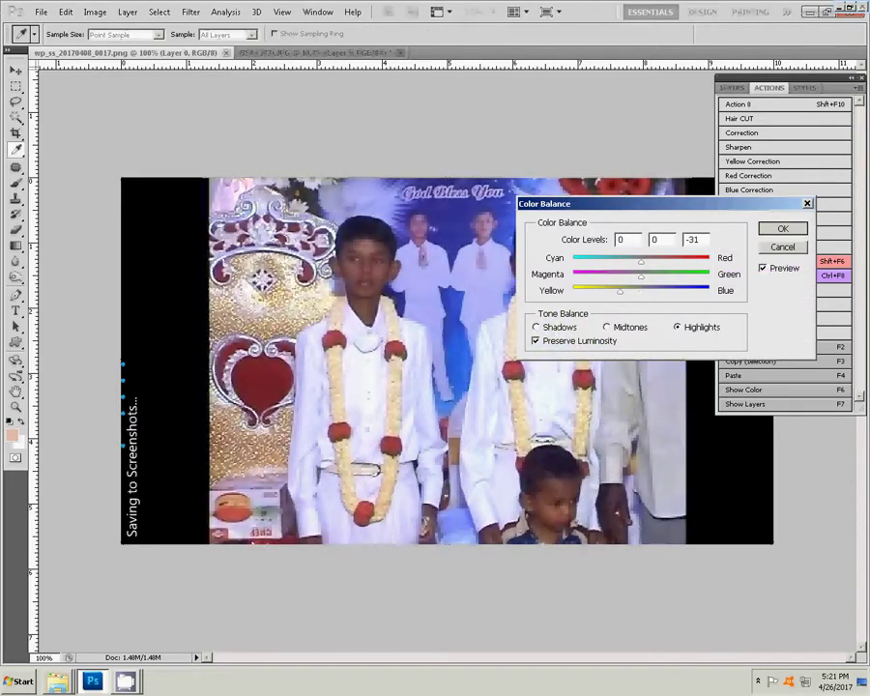
{"action": "key", "text": "Return"}
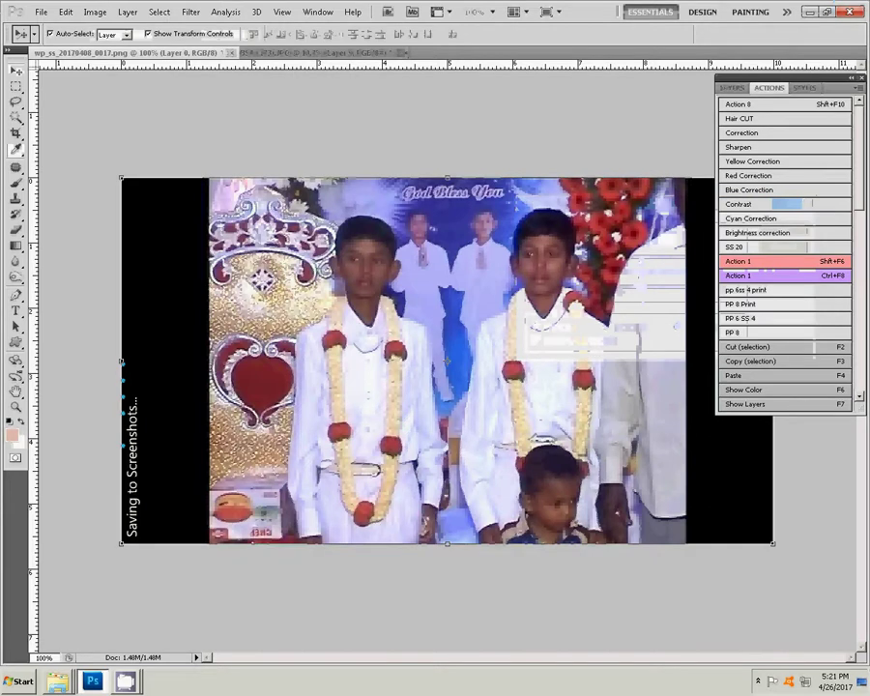
- Cut the whole garland photo to the clipboard and close it without saving
{"action": "key", "text": "m"}
{"action": "key", "text": "ctrl+a"}
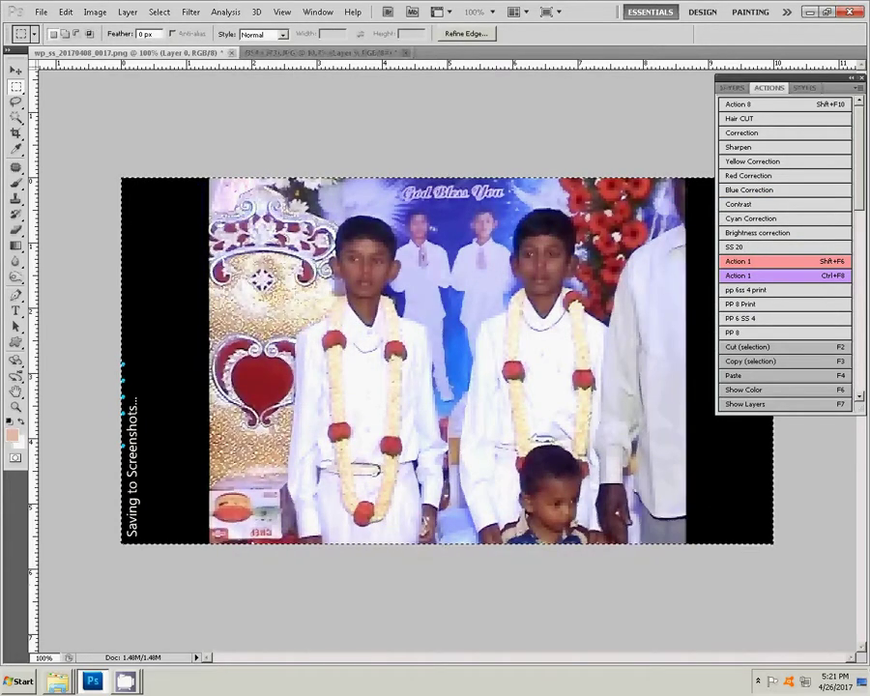
{"action": "left_click", "coordinate": [65, 11]}
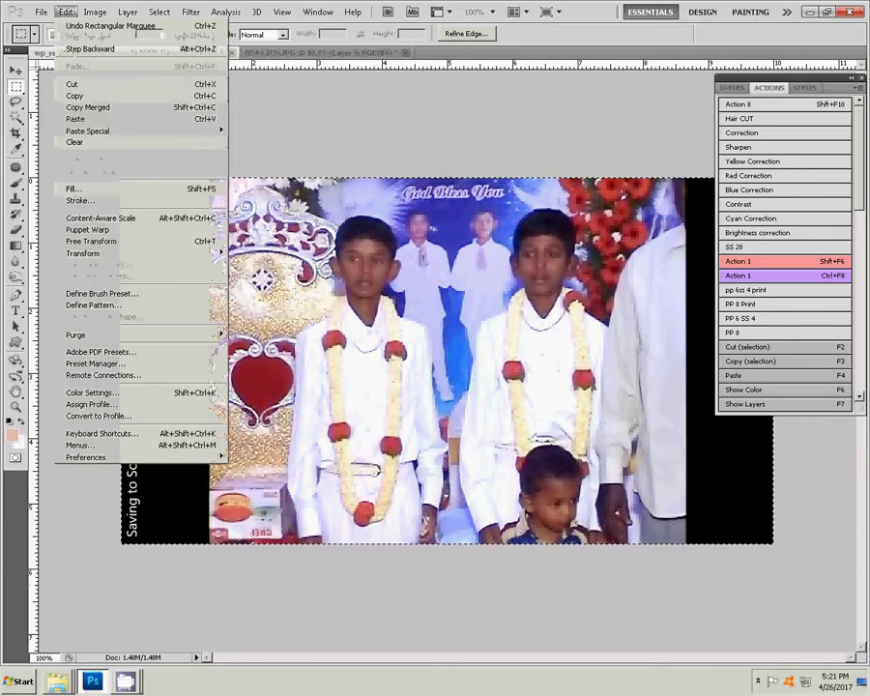
{"action": "left_click", "coordinate": [74, 142]}
{"action": "key", "text": "ctrl+w"}
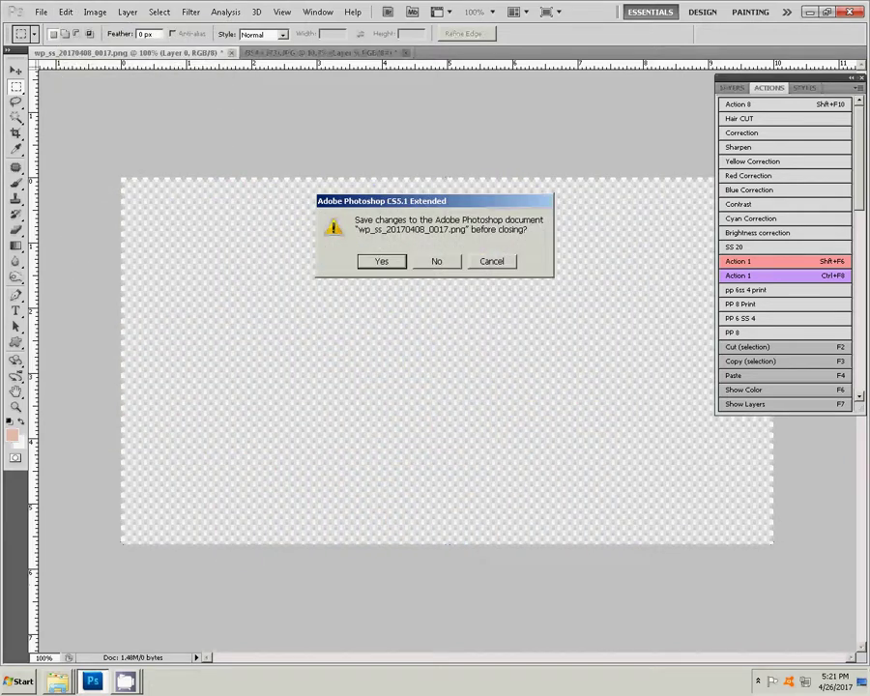
{"action": "key", "text": "n"}
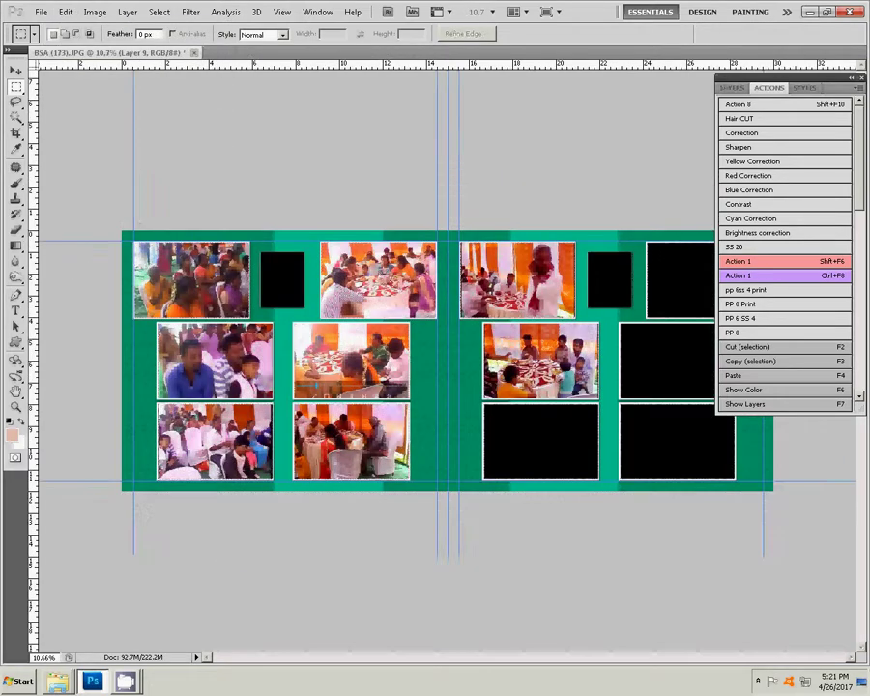
- Paste the garland photo into the right page's bottom-left frame, enlarged to 226.60% as Layer 10
{"action": "key", "text": "v"}
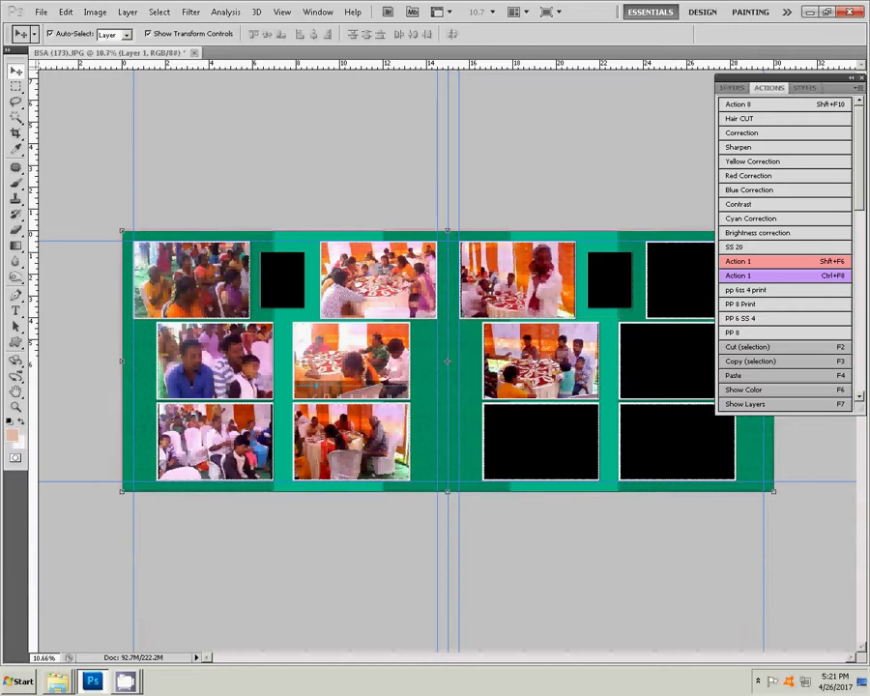
{"action": "key", "text": "w"}
{"action": "left_click", "coordinate": [541, 442]}
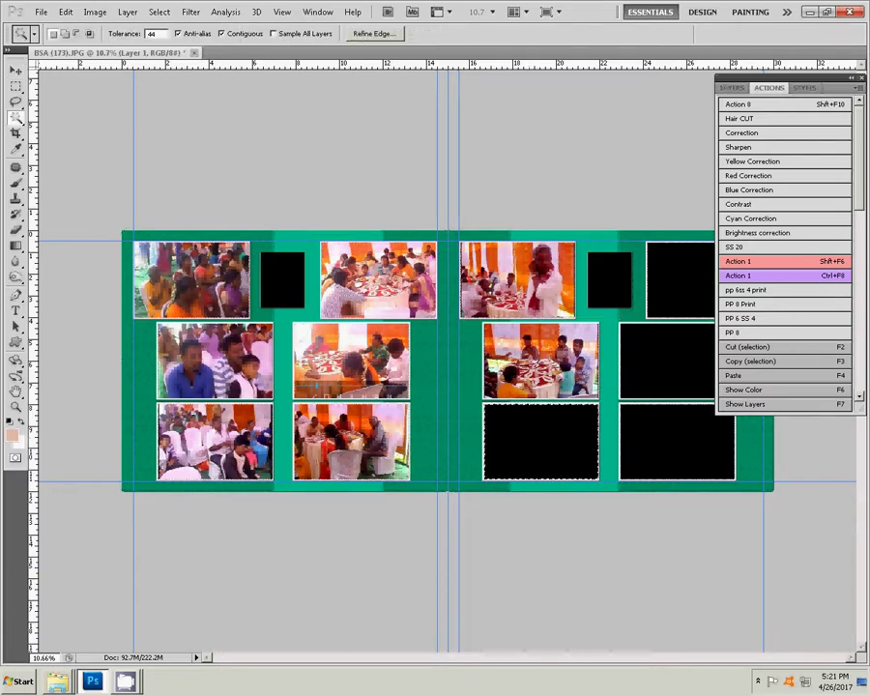
{"action": "left_click", "coordinate": [66, 11]}
{"action": "mouse_move", "coordinate": [87, 130]}
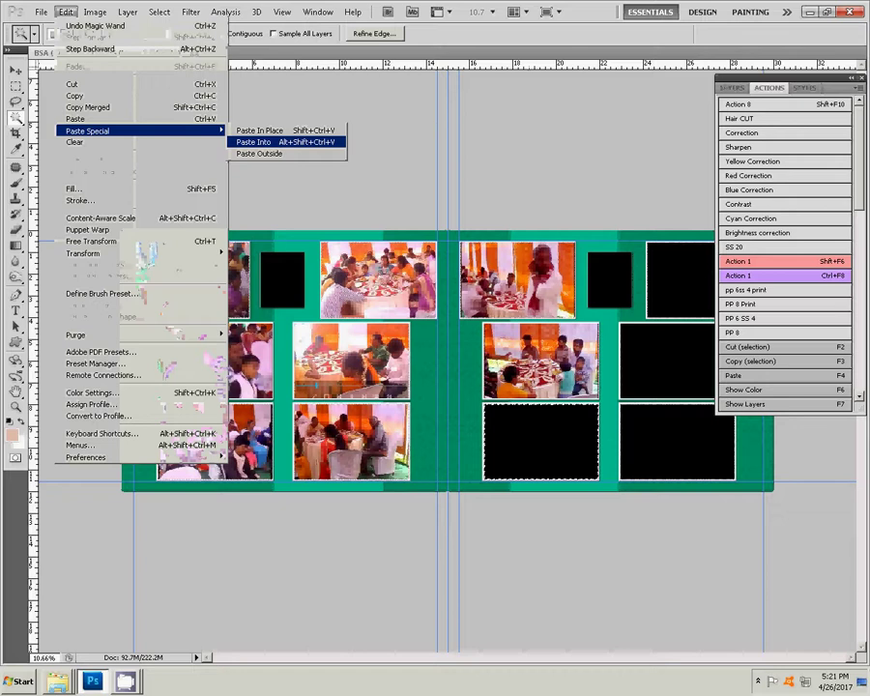
{"action": "left_click", "coordinate": [257, 142]}
{"action": "key", "text": "v"}
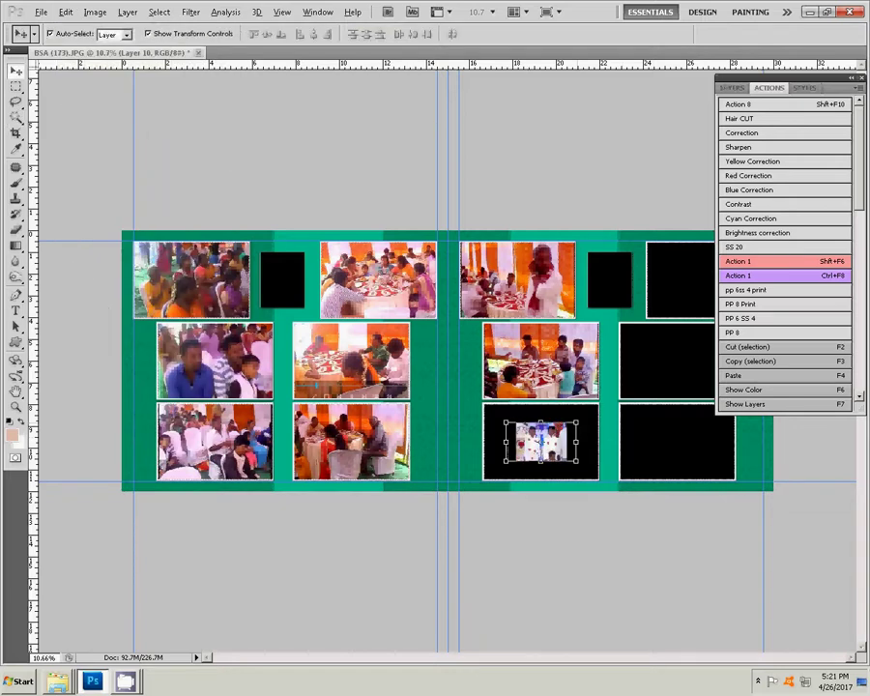
{"action": "left_click_drag", "start_coordinate": [577, 460], "coordinate": [620, 485]}
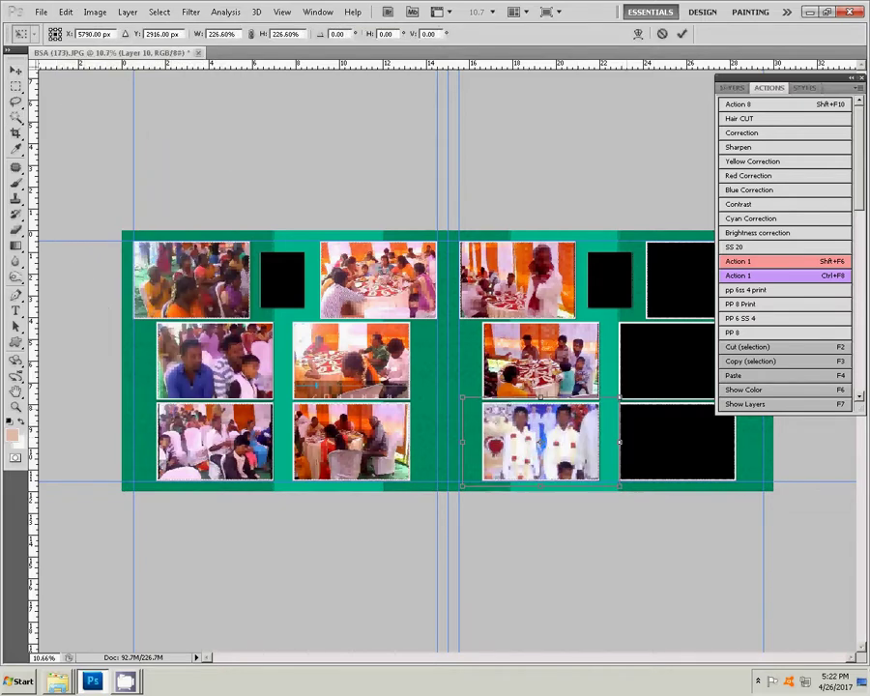
{"action": "key", "text": "Return"}
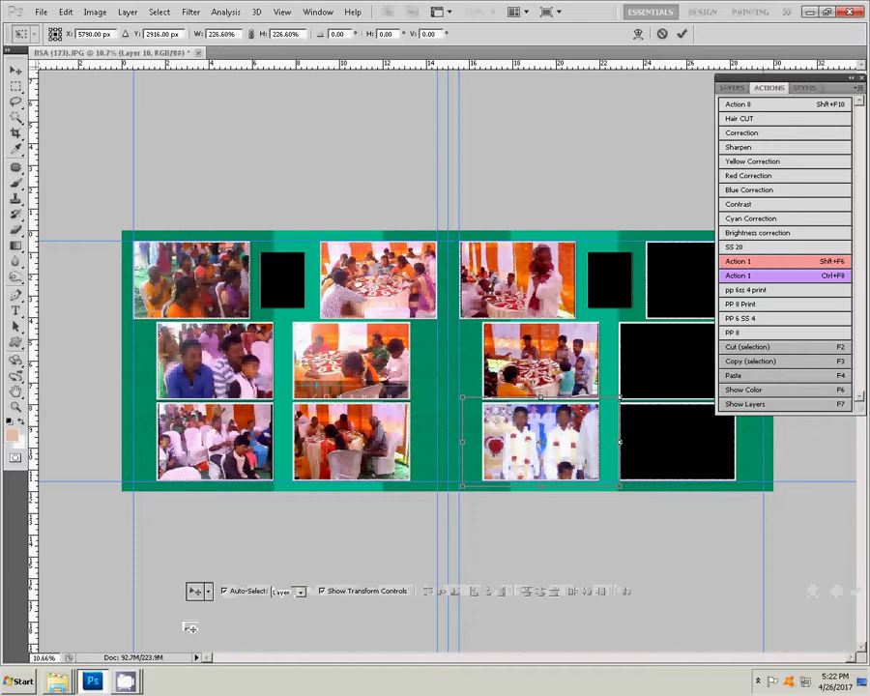
{"action": "left_click", "coordinate": [125, 682]}
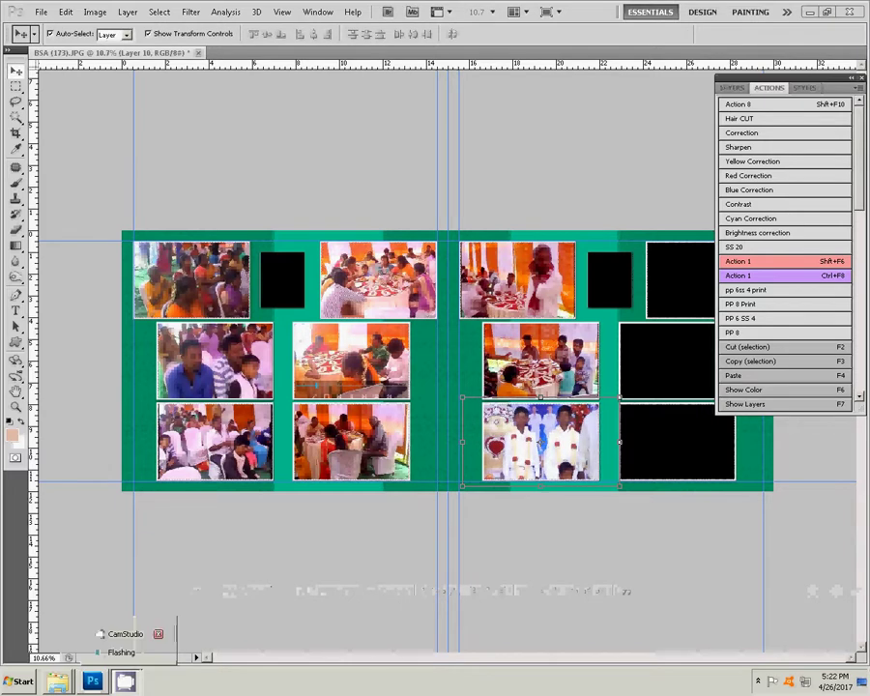